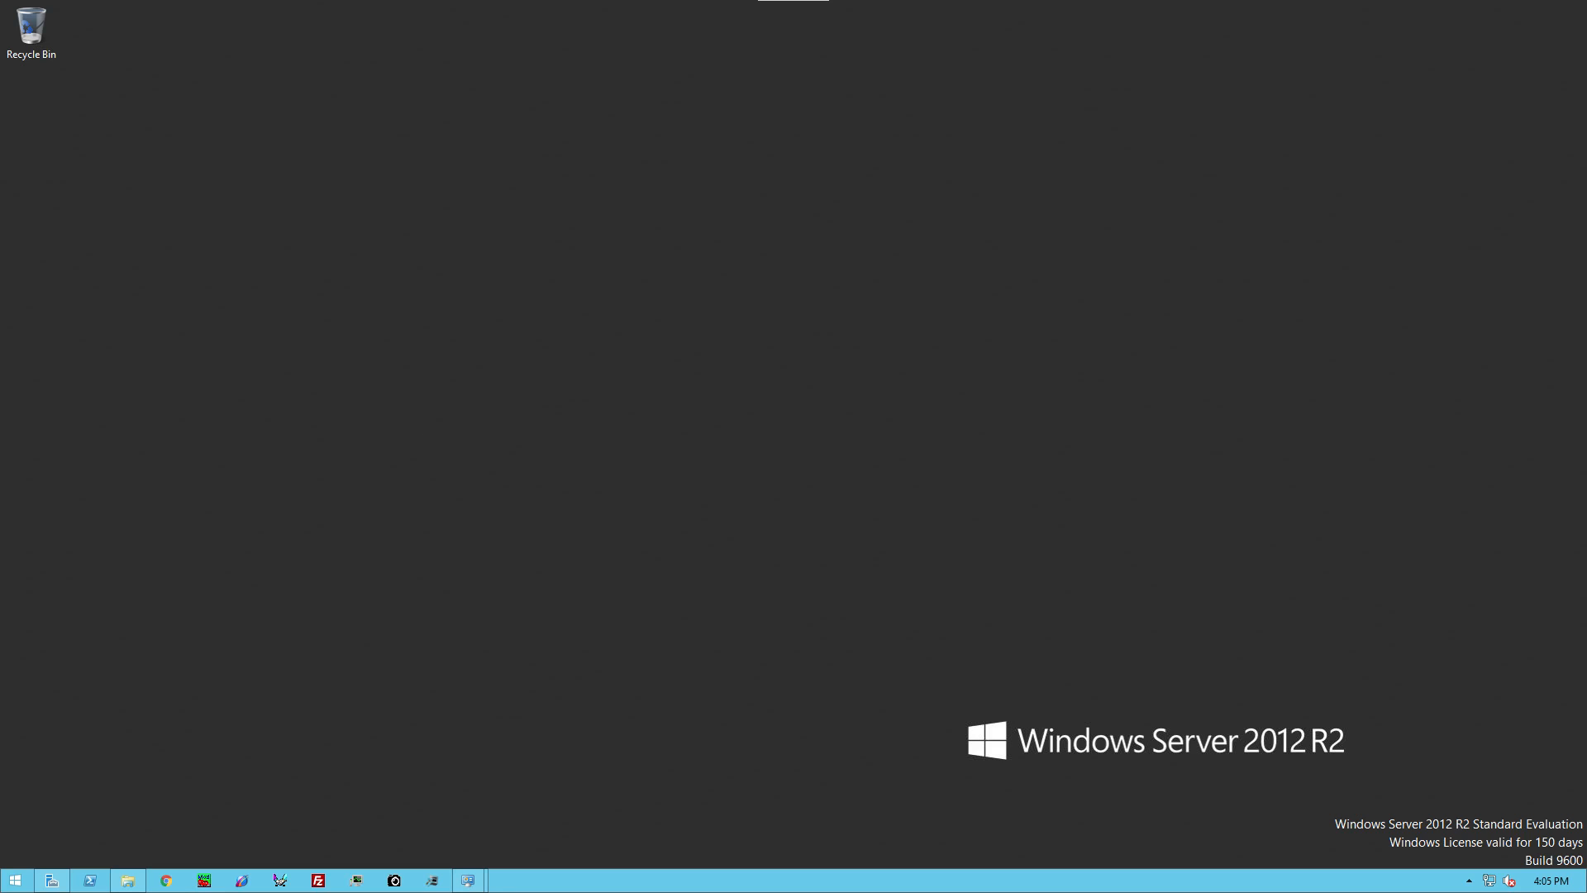
Step: Review the System information, This PC and Server Manager windows, then minimize each one
{"action": "mouse_move", "coordinate": [468, 880]}
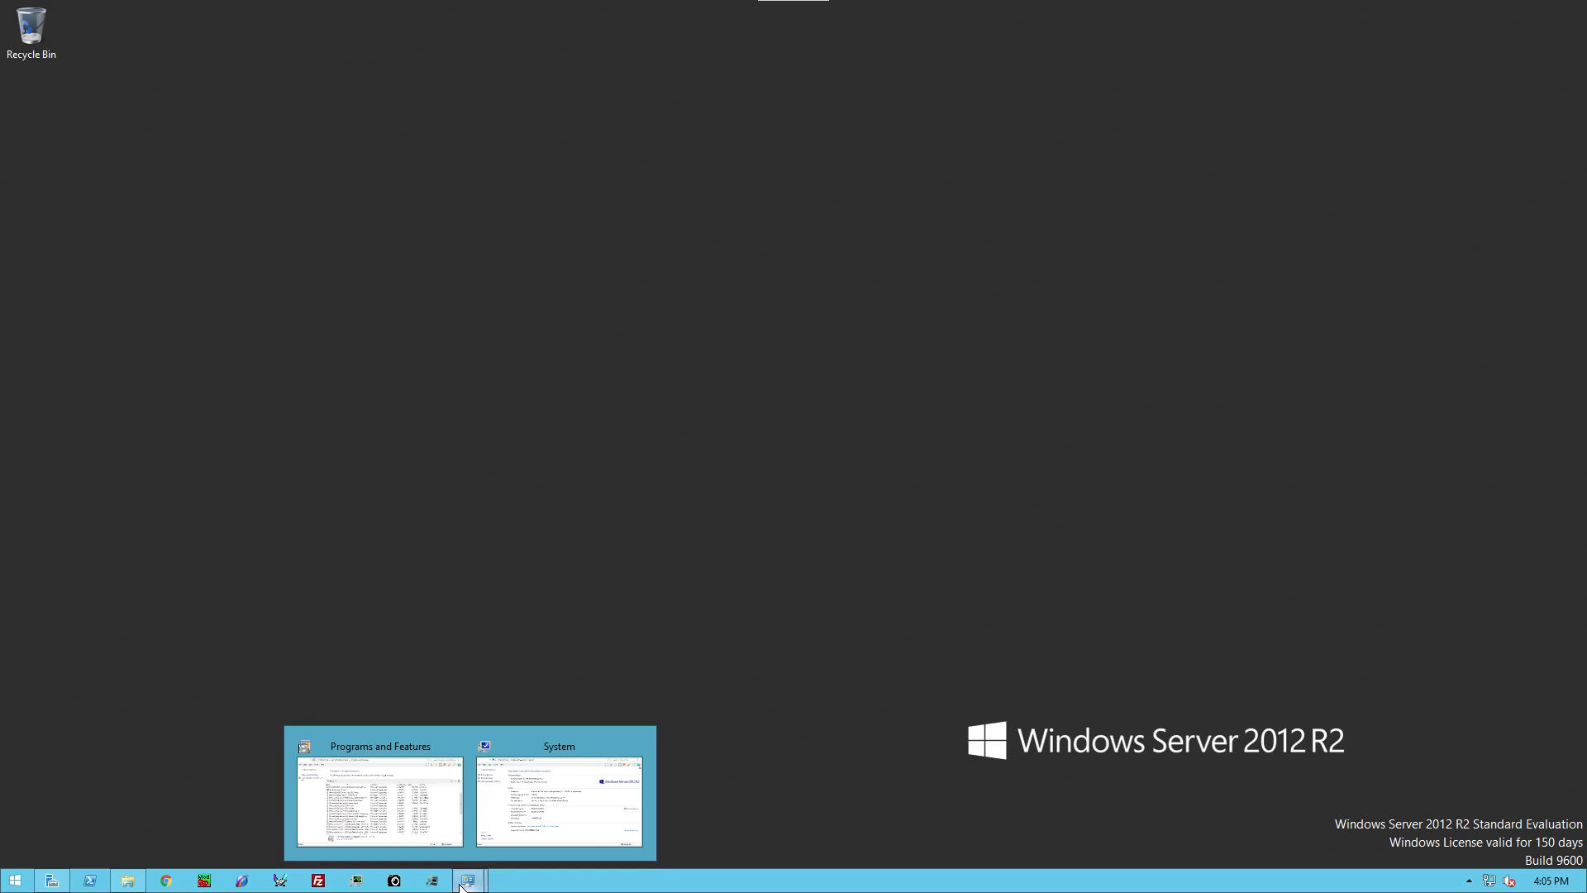
{"action": "left_click", "coordinate": [523, 777]}
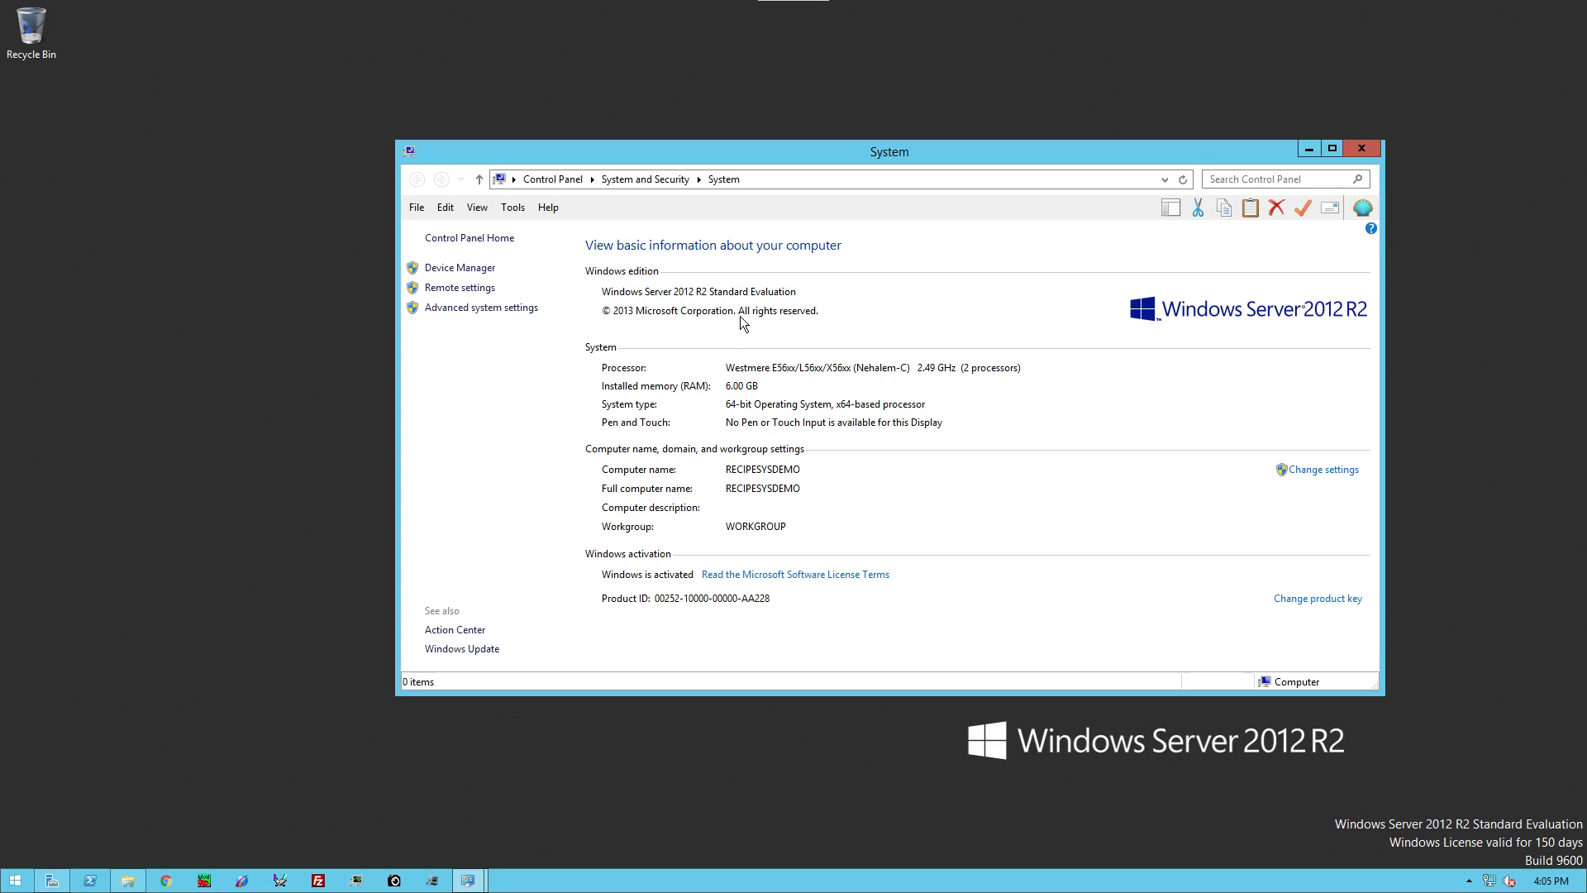
{"action": "left_click", "coordinate": [1309, 152]}
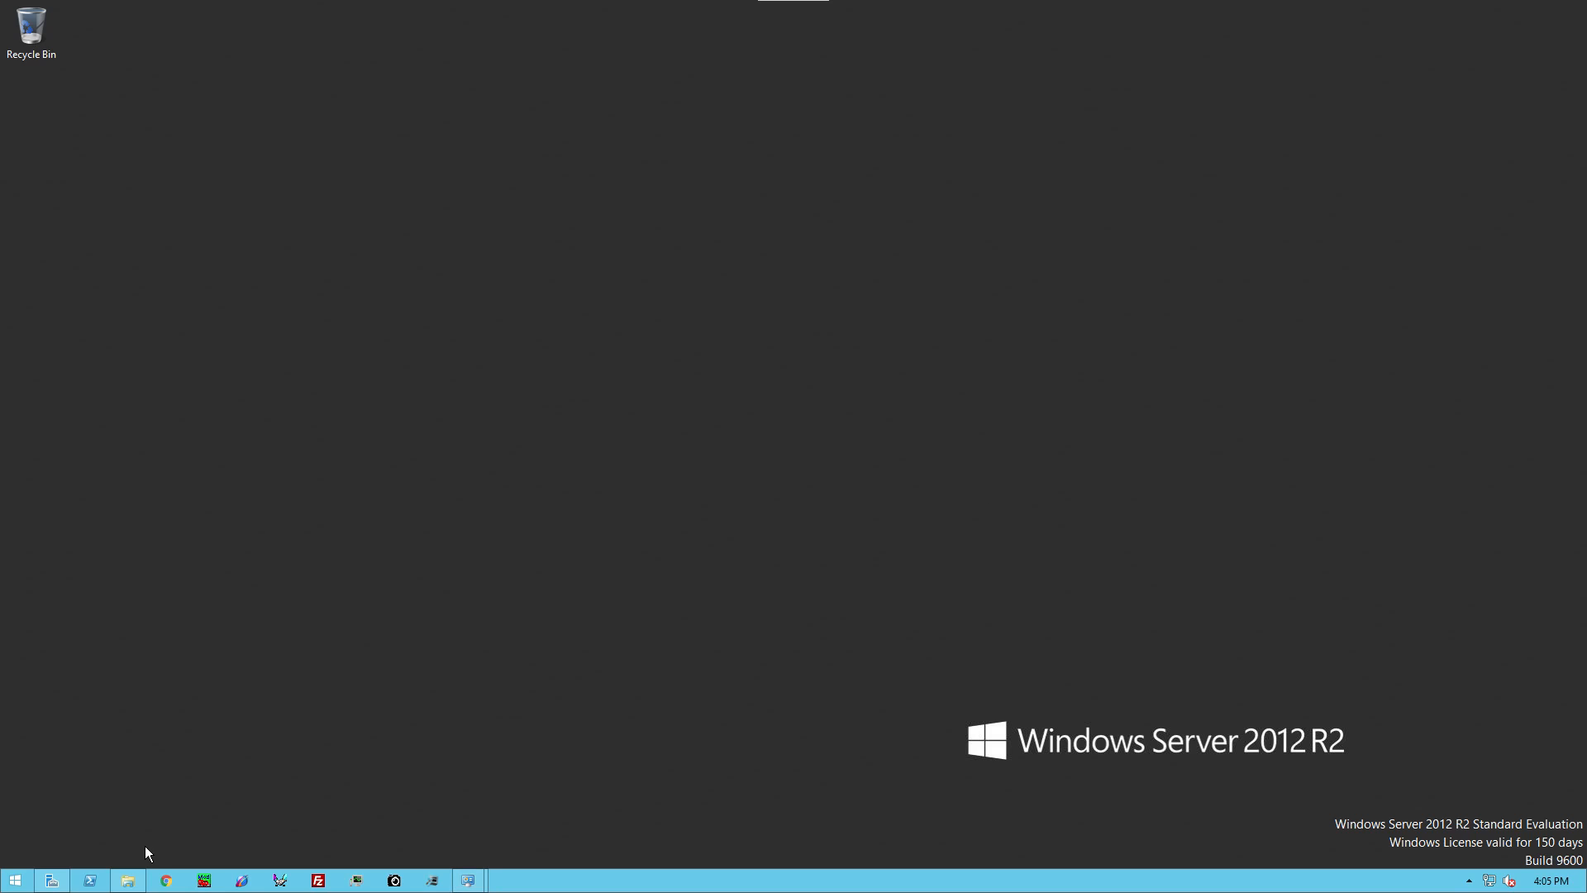
{"action": "left_click", "coordinate": [128, 880]}
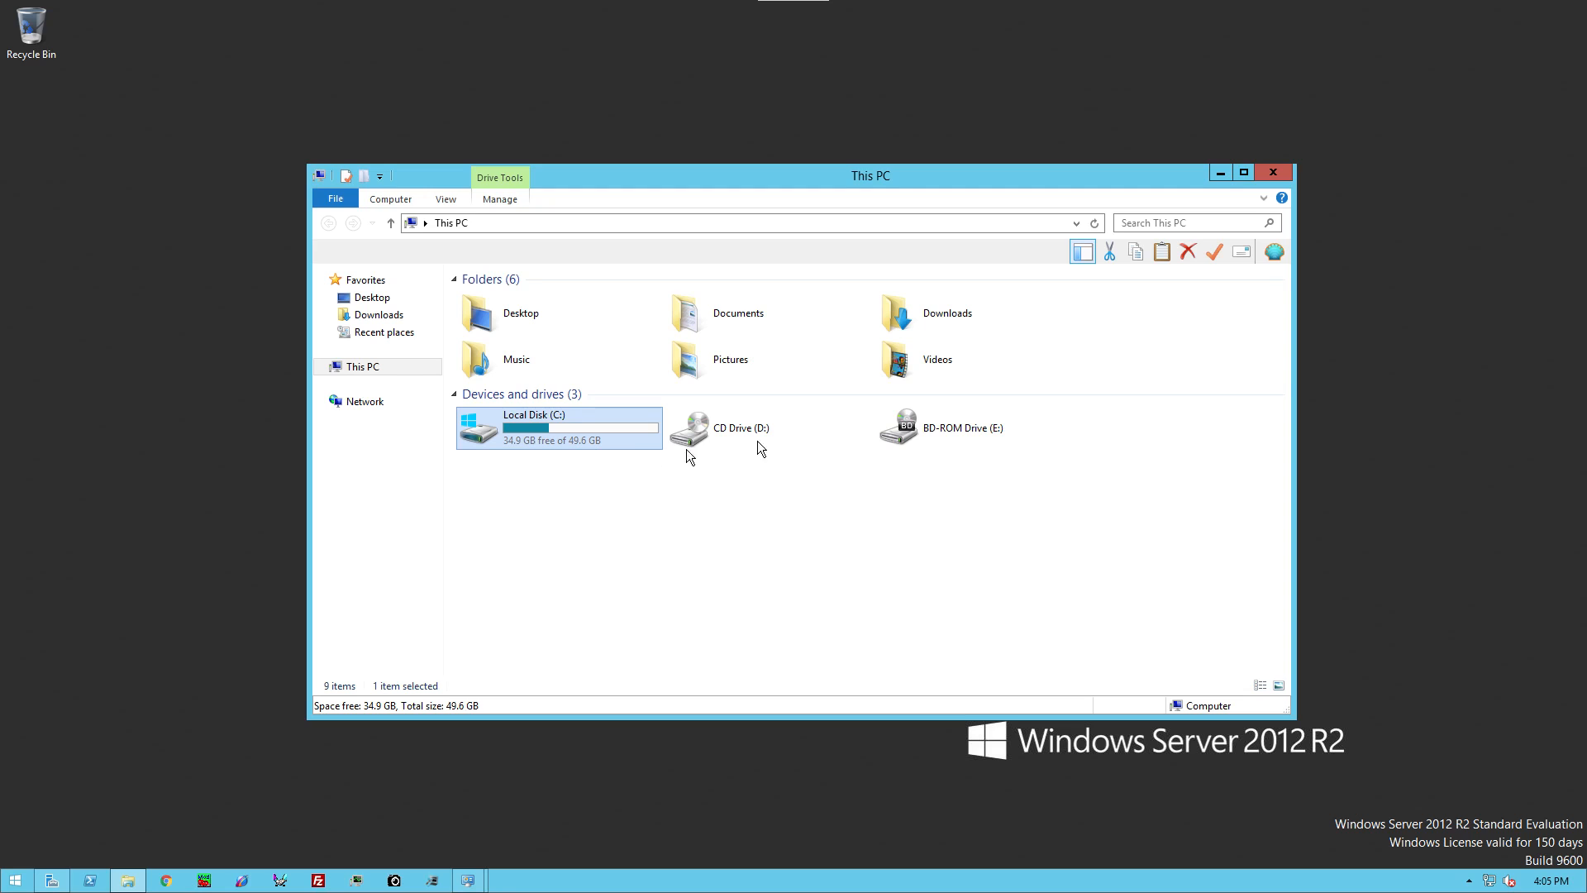
{"action": "left_click", "coordinate": [1218, 173]}
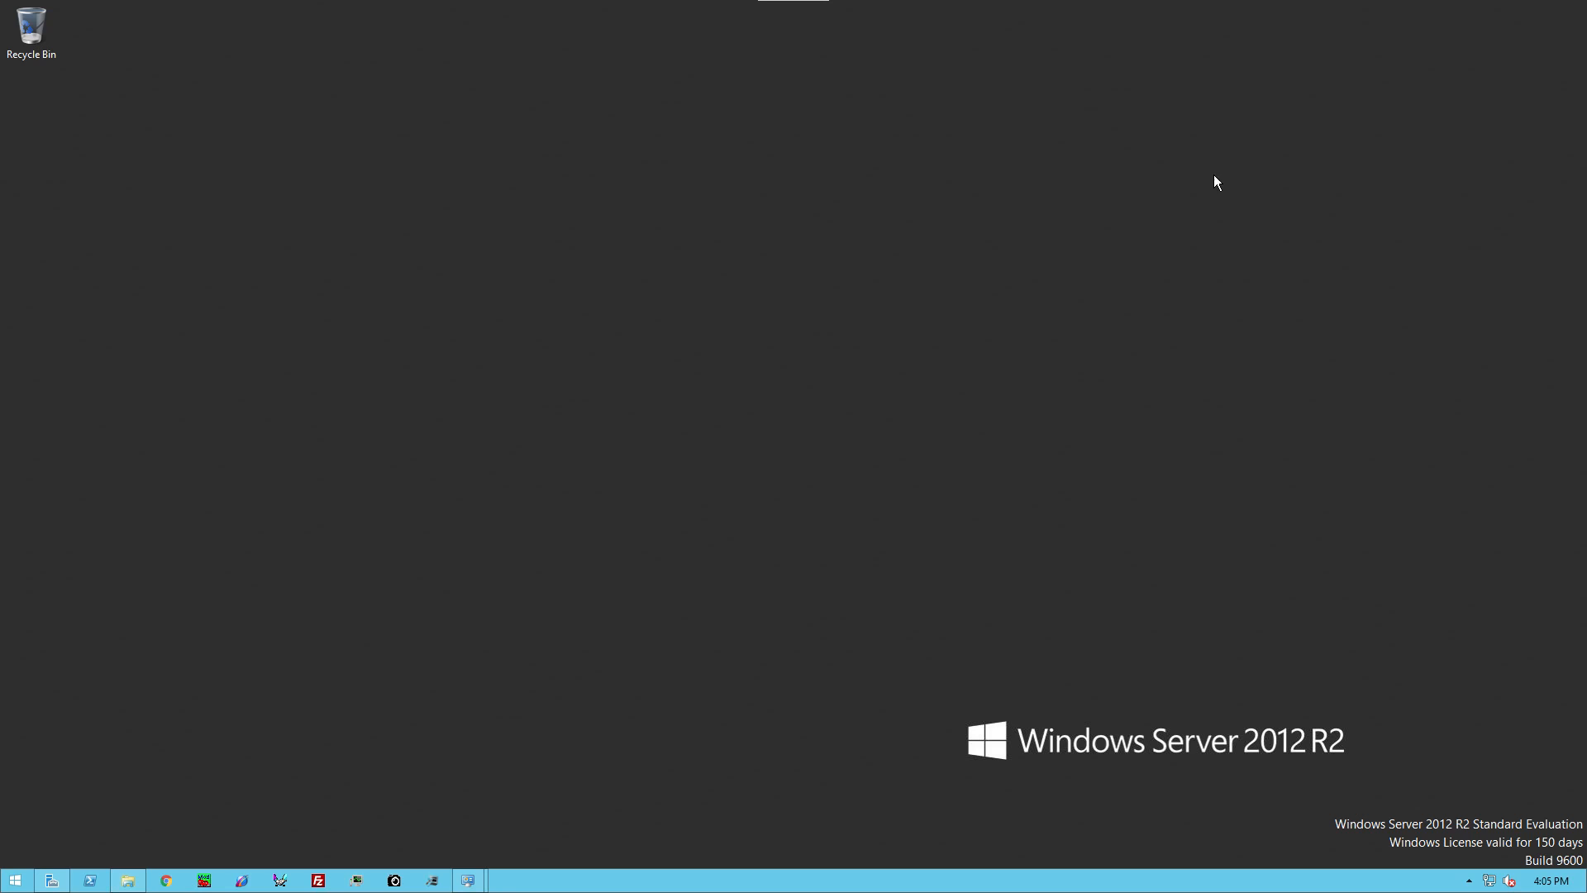
{"action": "left_click", "coordinate": [51, 881]}
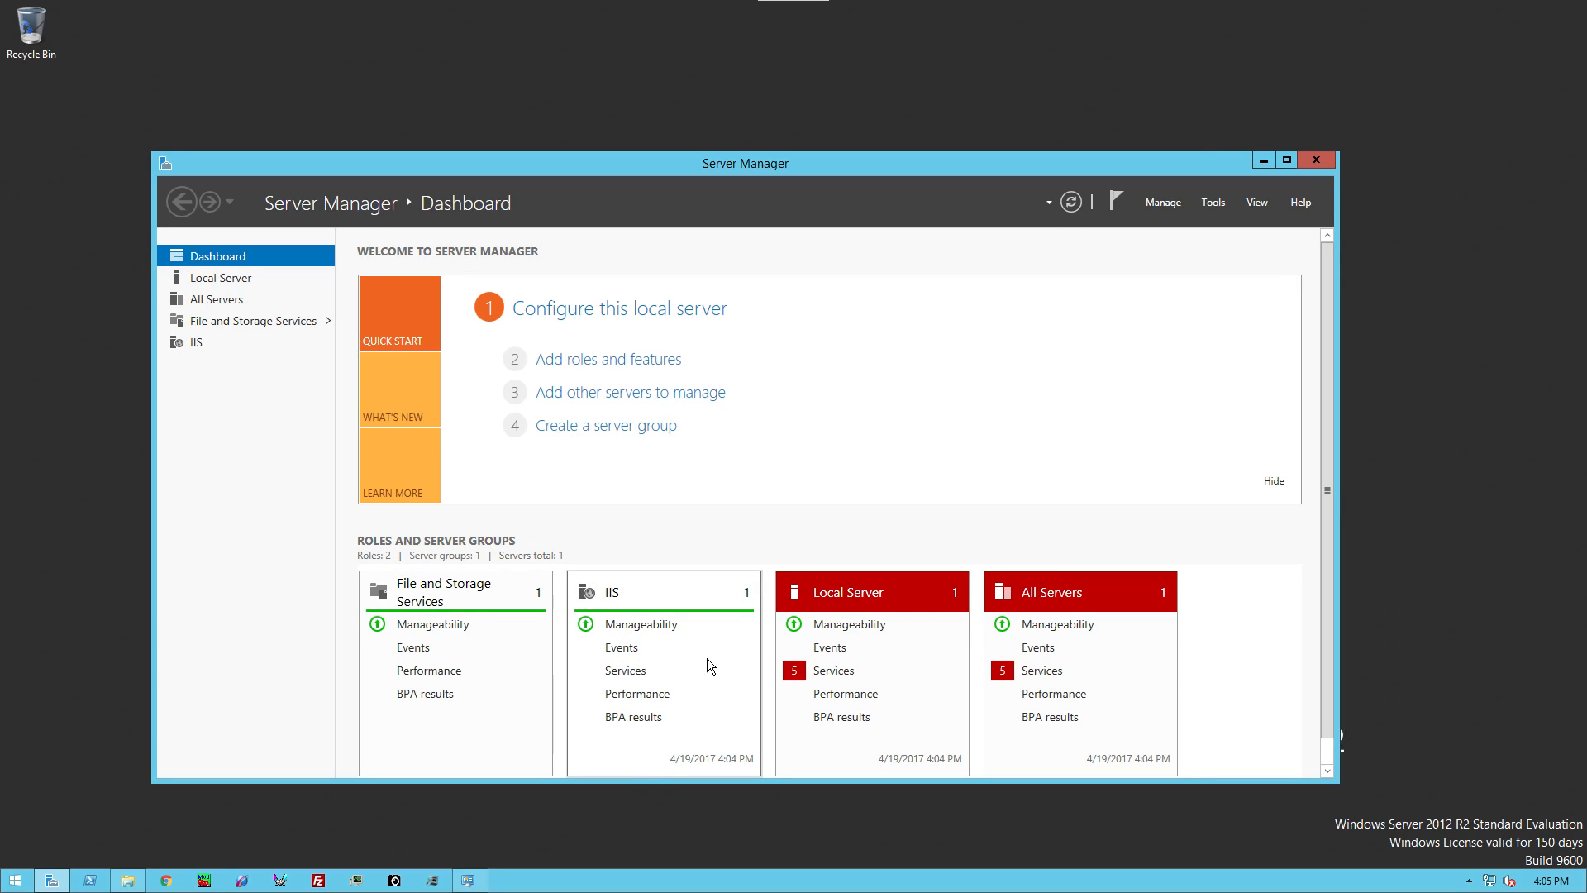
{"action": "left_click", "coordinate": [1258, 163]}
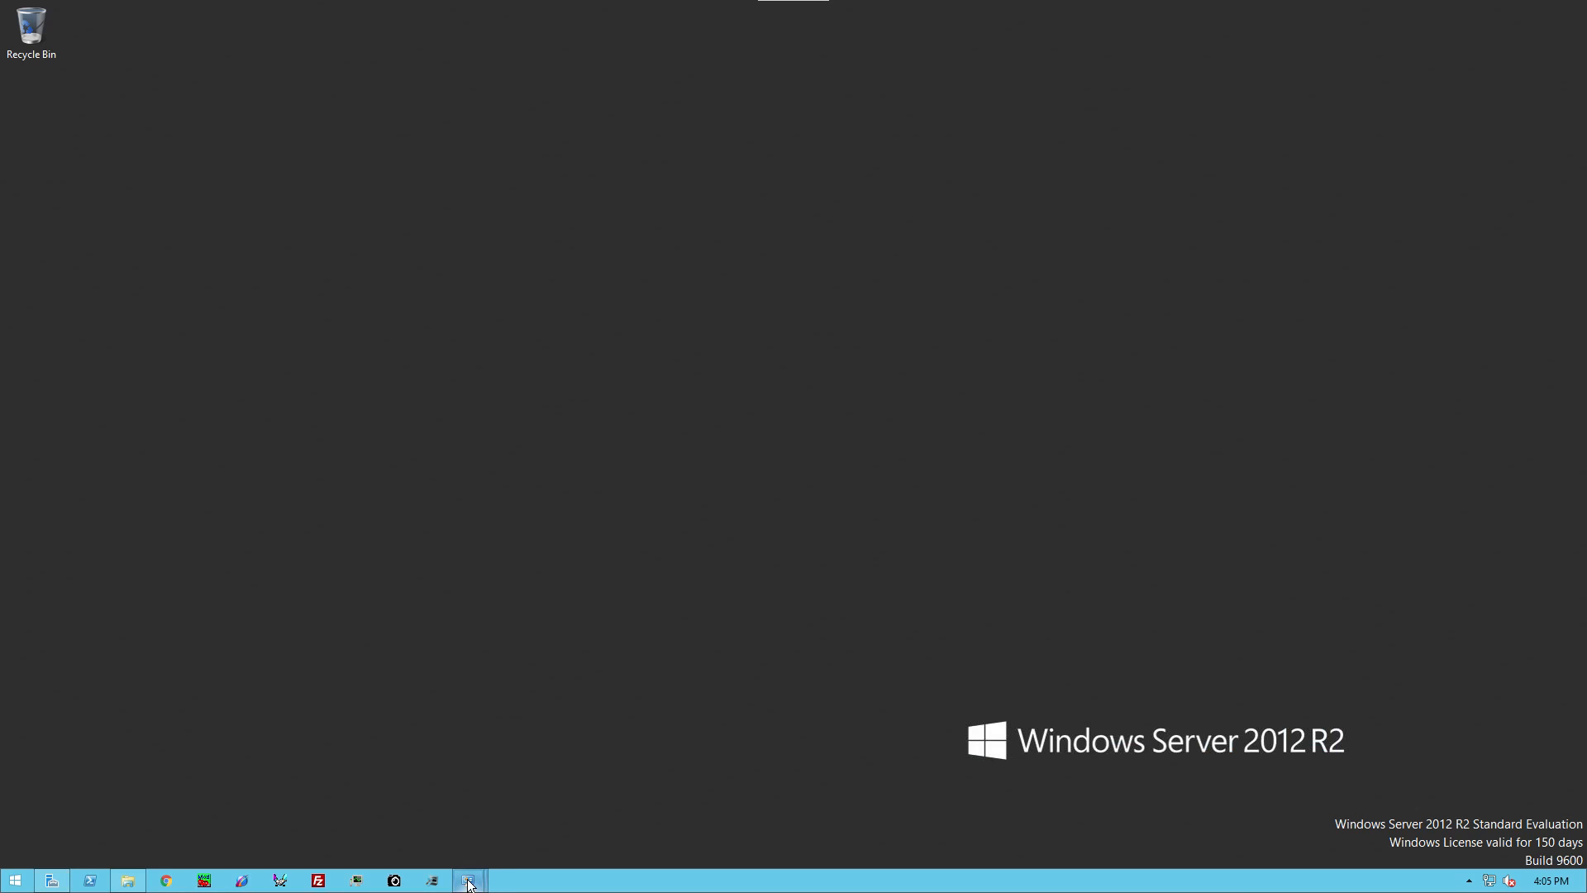
Step: Check Programs and Features, then start the System Platform setup from CD Drive (D:)
{"action": "mouse_move", "coordinate": [468, 880]}
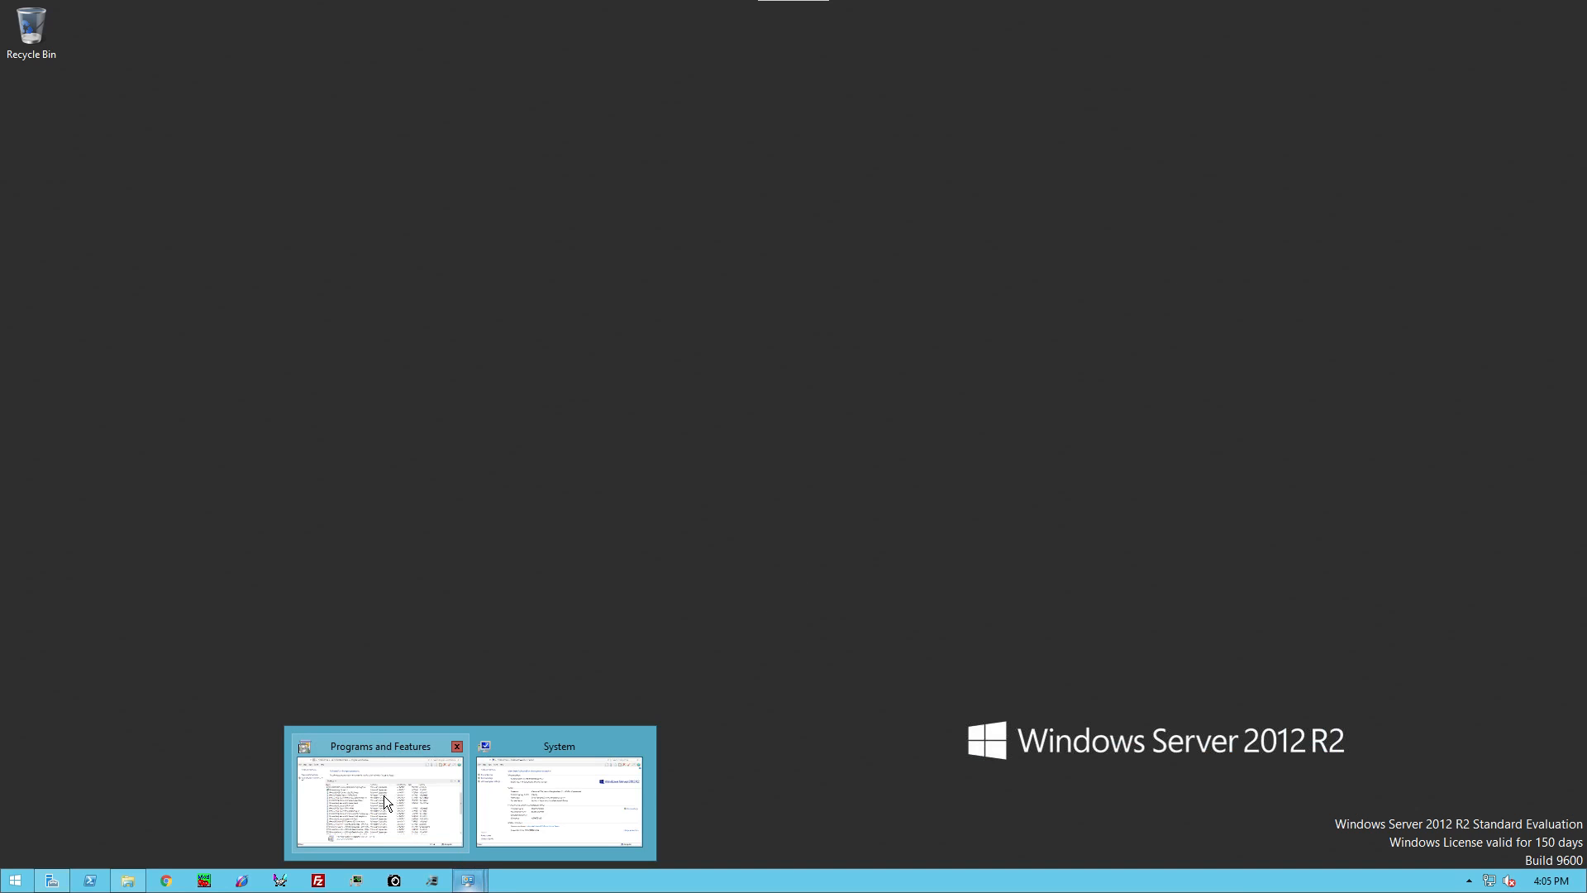
{"action": "left_click", "coordinate": [371, 765]}
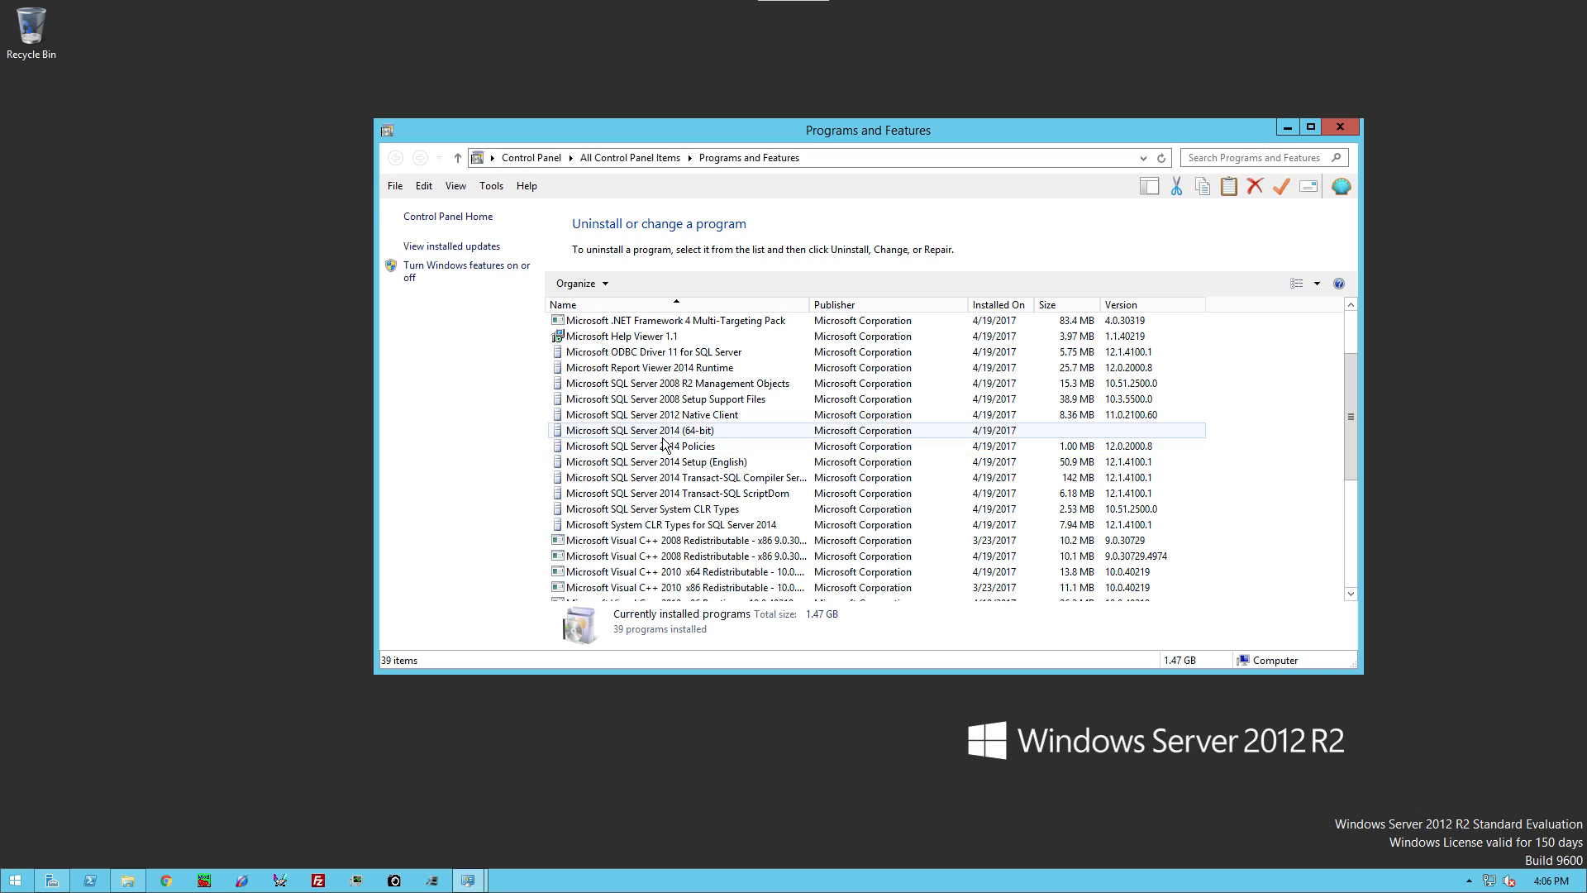
{"action": "left_click", "coordinate": [1287, 125]}
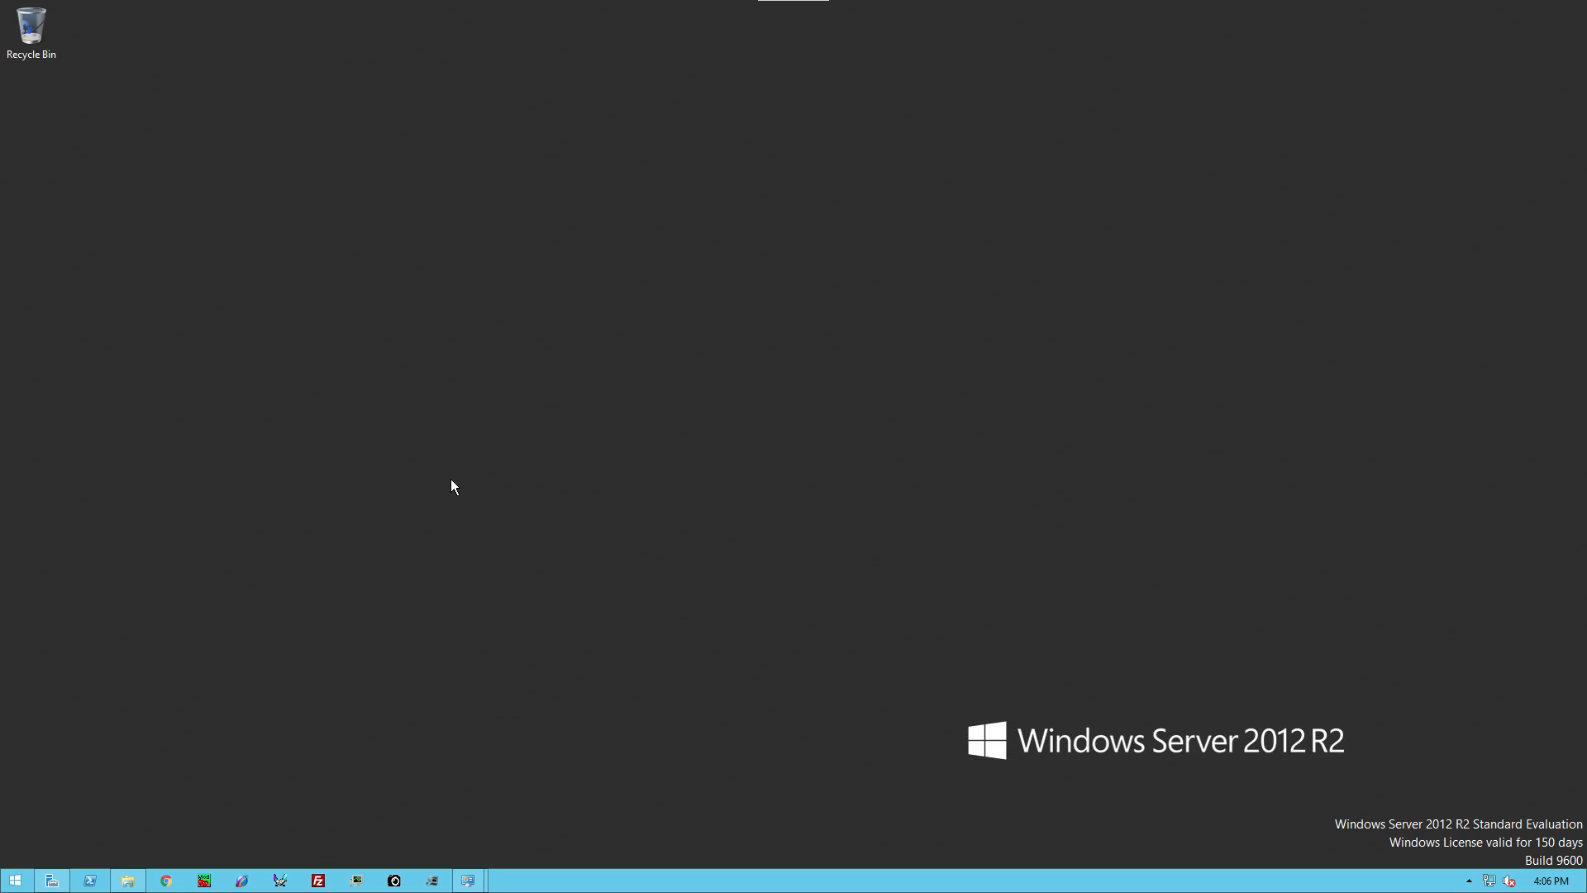
{"action": "key", "text": "super+e"}
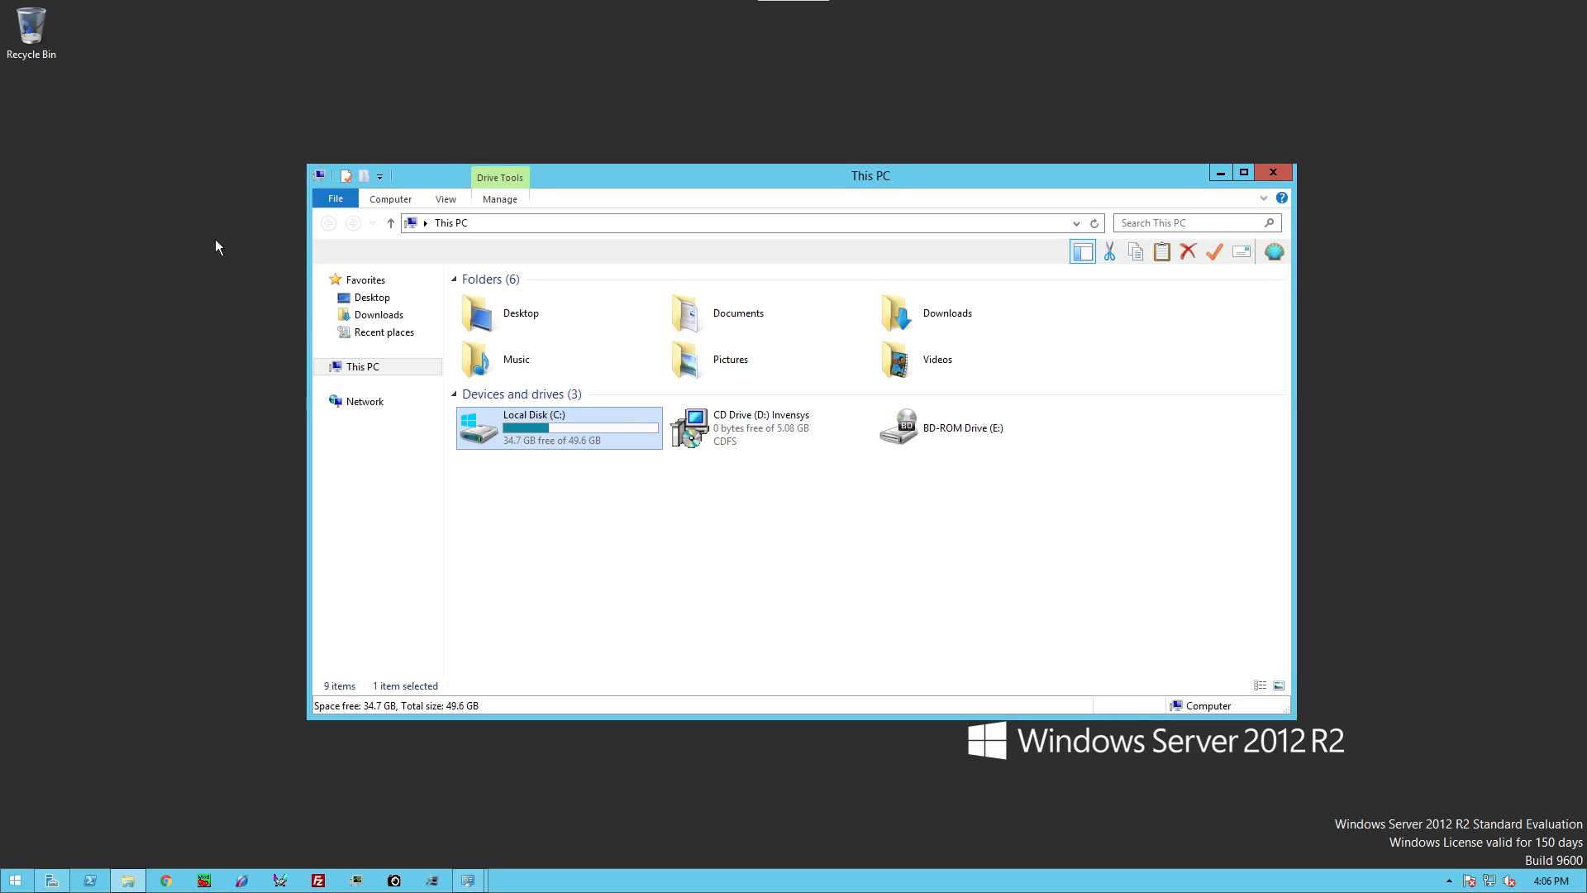
{"action": "double_click", "coordinate": [786, 423]}
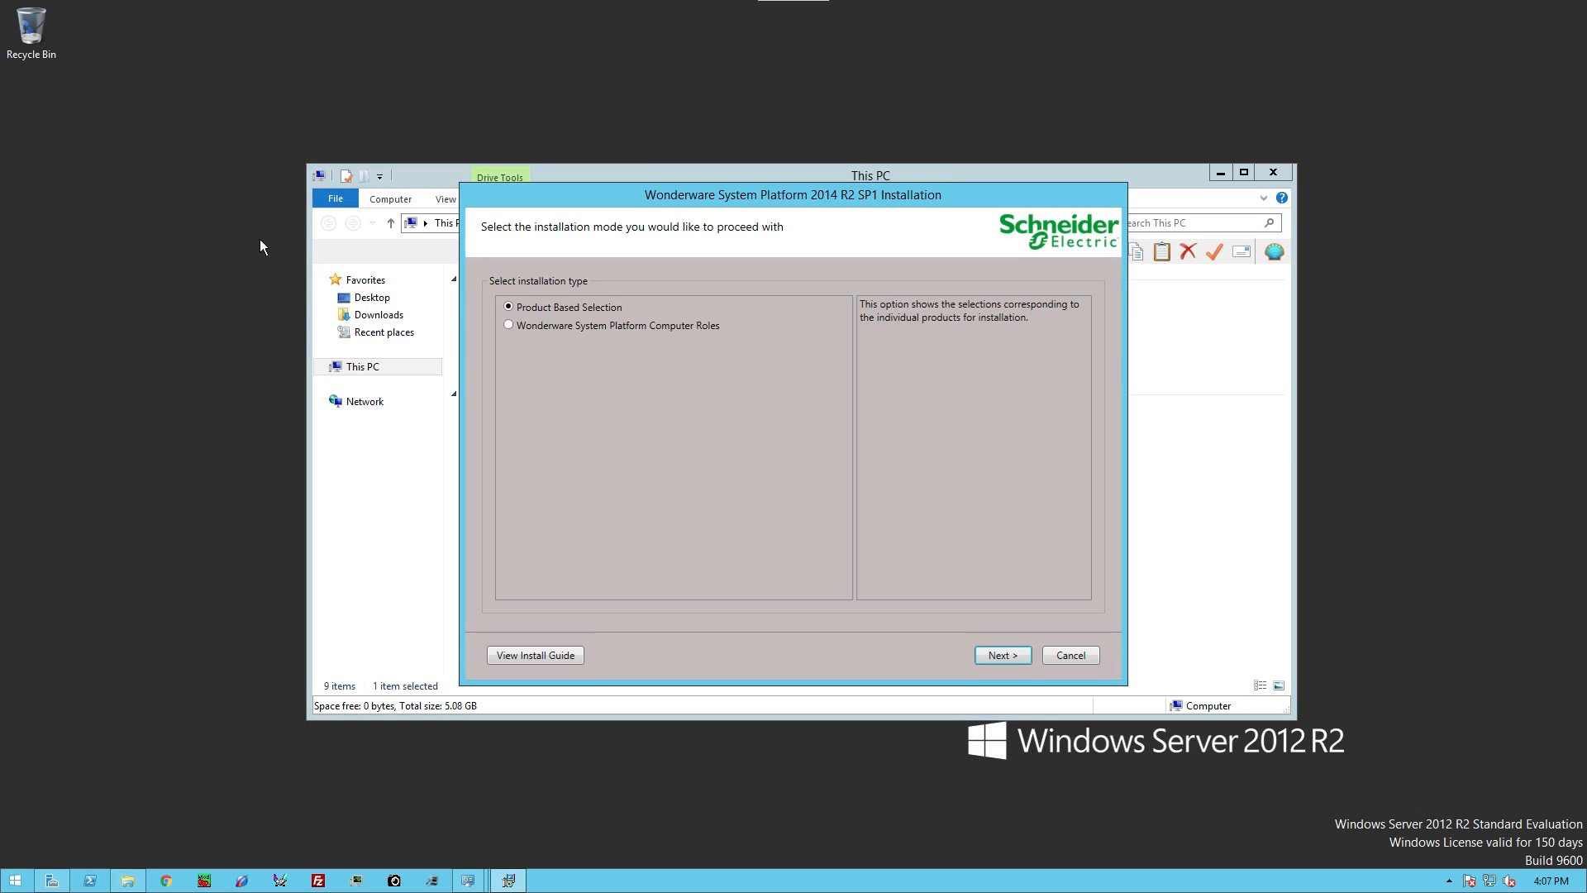
Step: Select Application Server Runtime under Product Based Selection and accept the license agreement
{"action": "left_click", "coordinate": [1003, 654]}
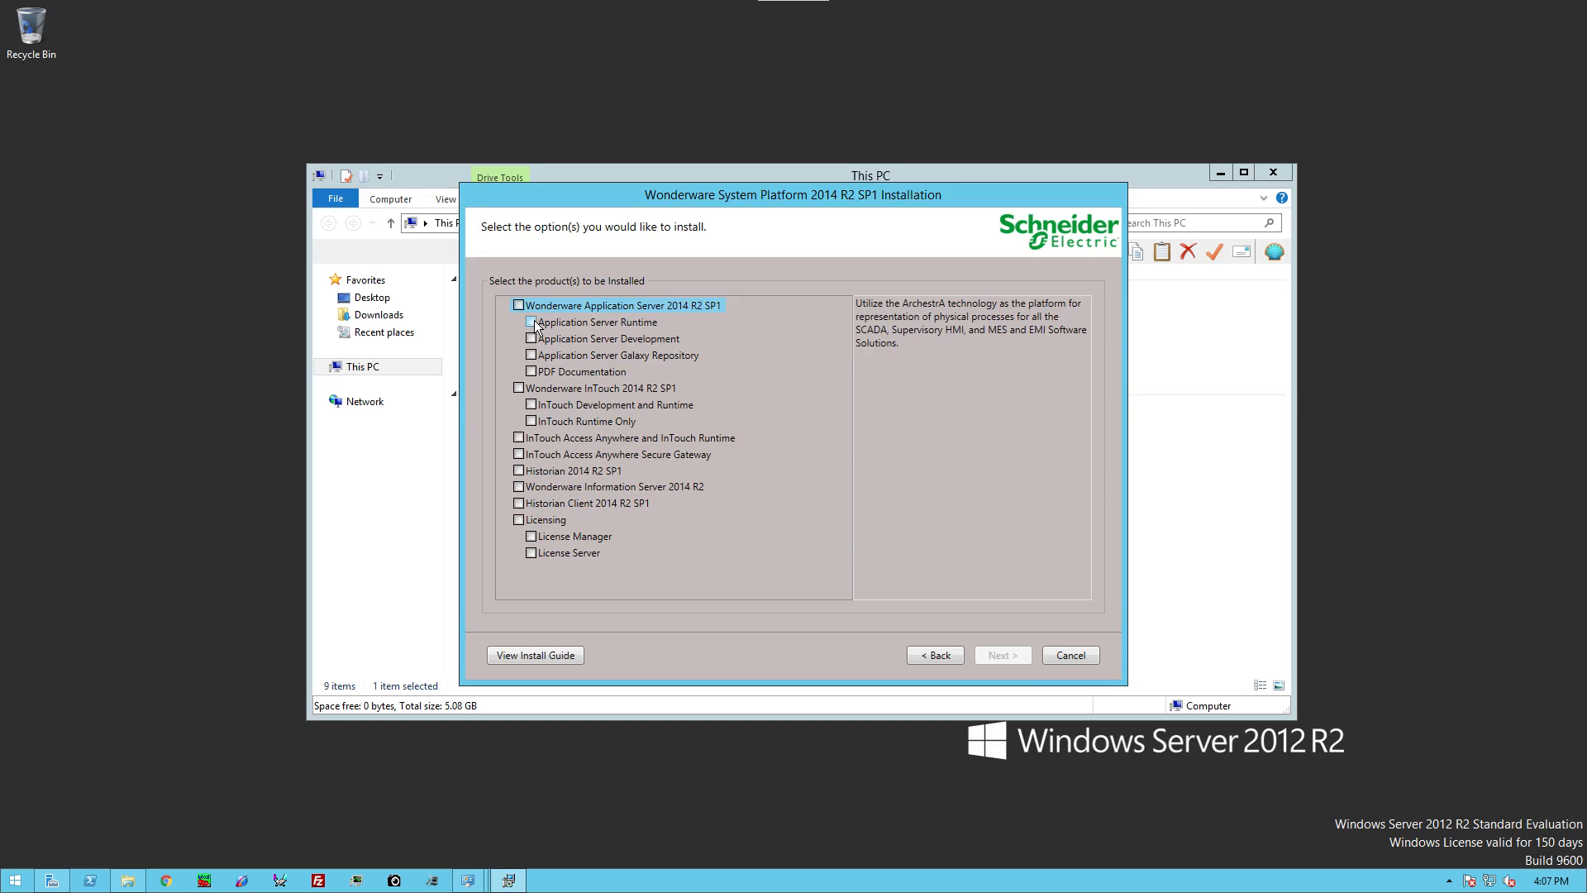
{"action": "left_click", "coordinate": [531, 322]}
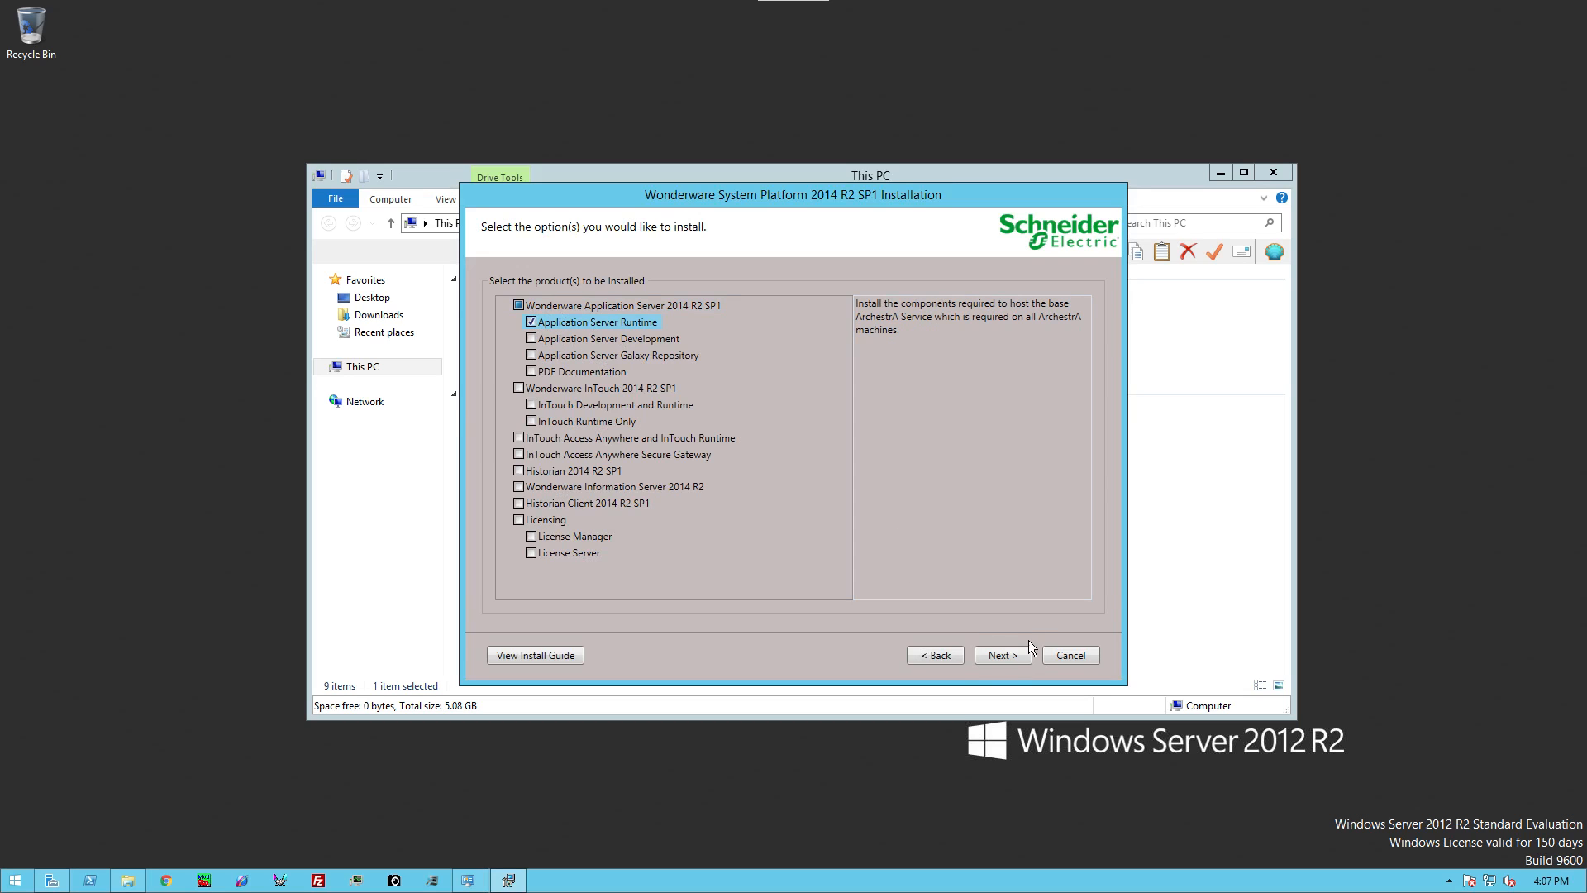
{"action": "left_click", "coordinate": [1012, 653]}
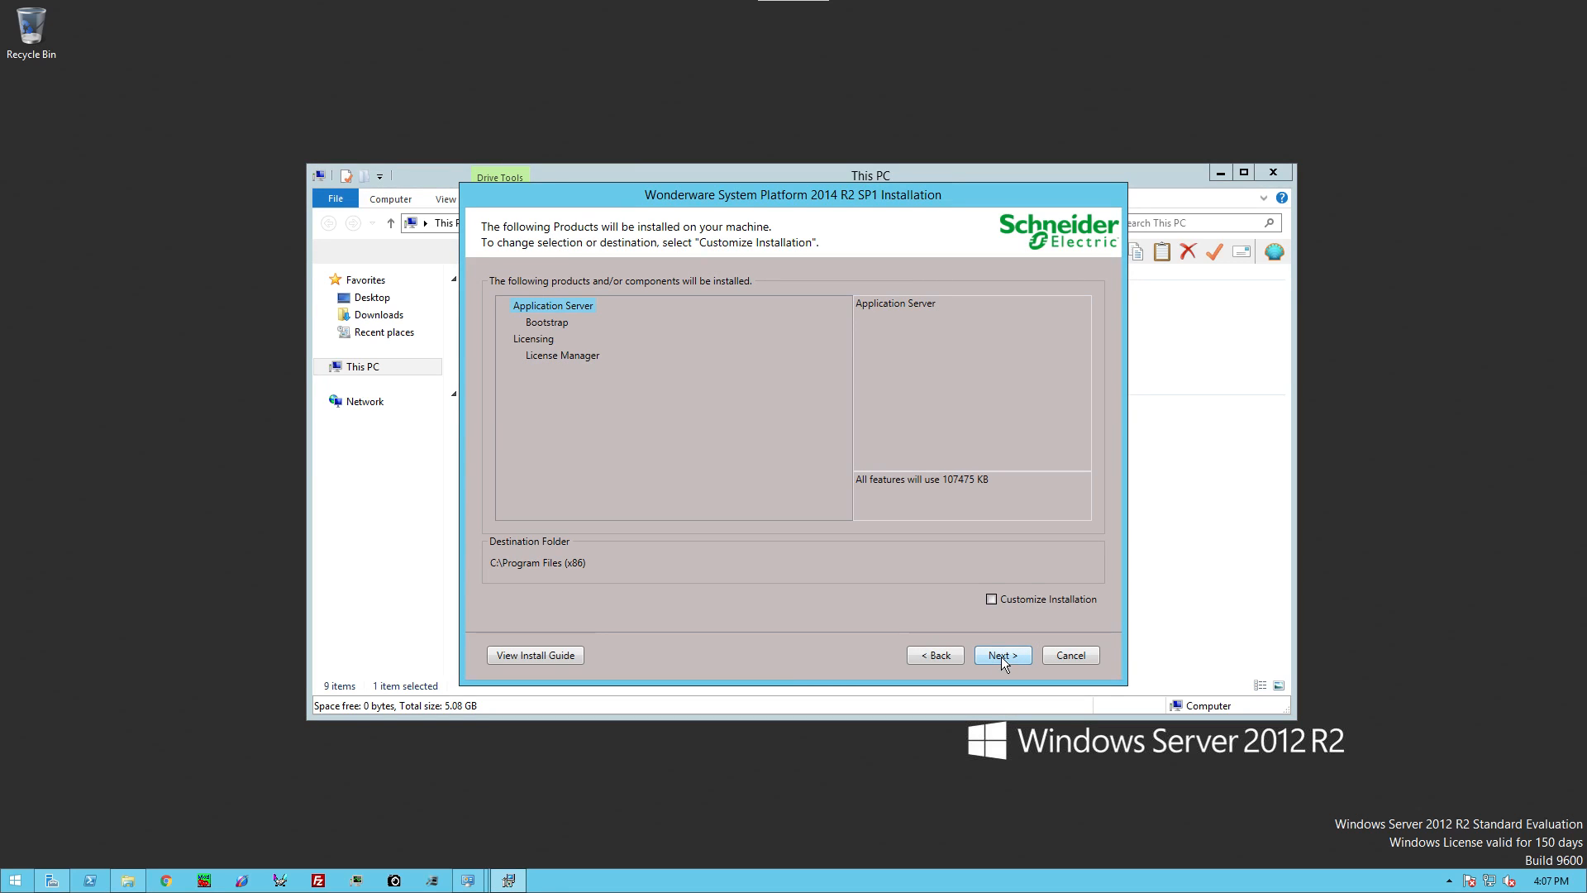
{"action": "left_click", "coordinate": [1000, 655]}
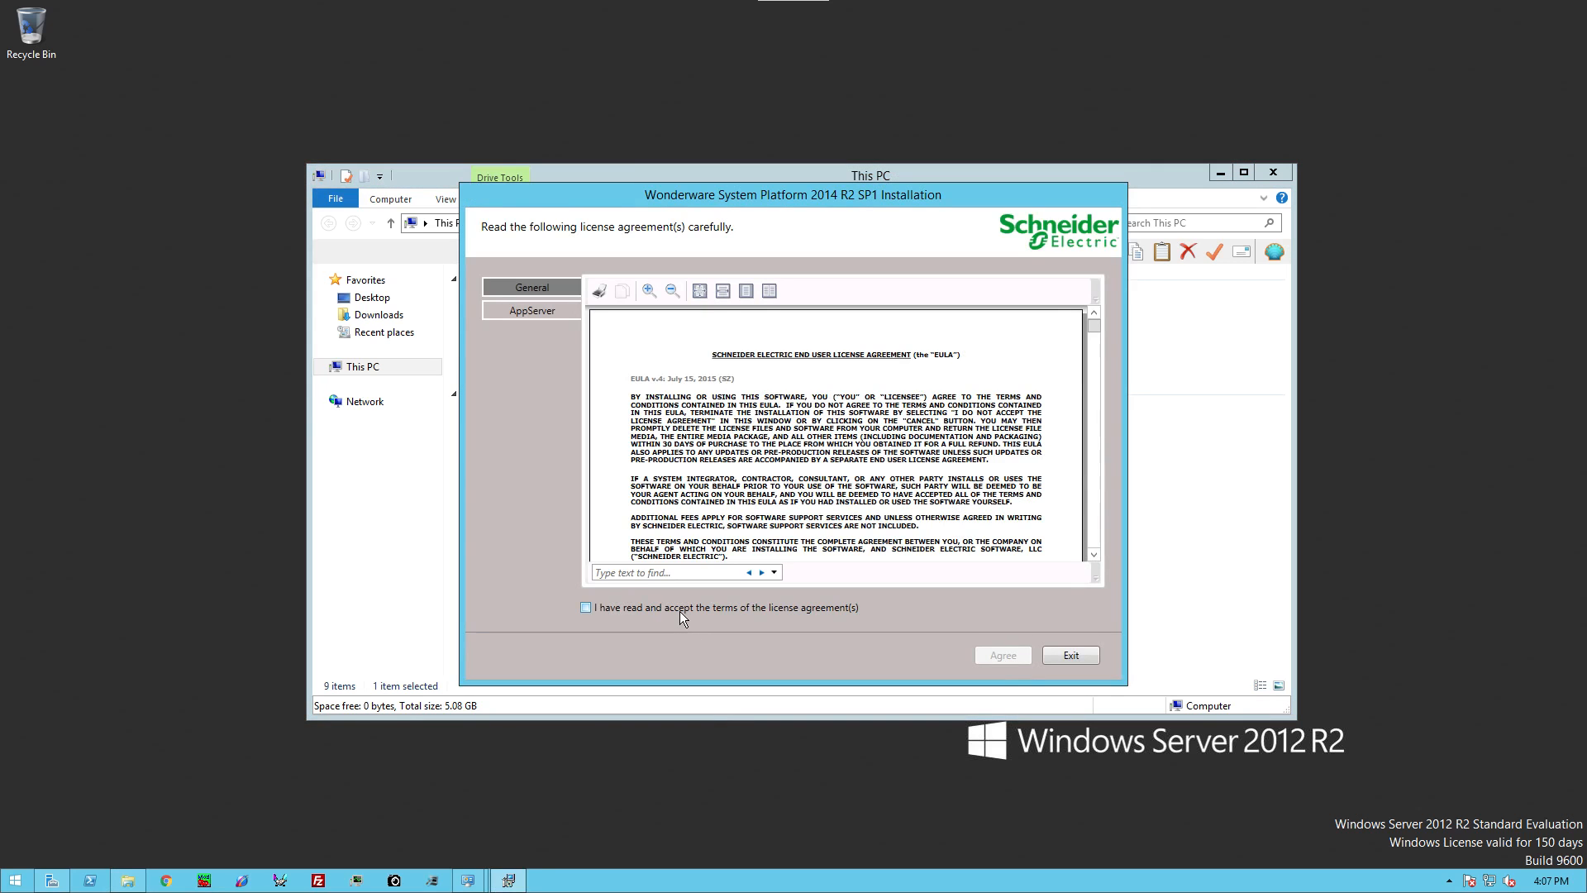
{"action": "left_click", "coordinate": [680, 610]}
{"action": "left_click", "coordinate": [1010, 658]}
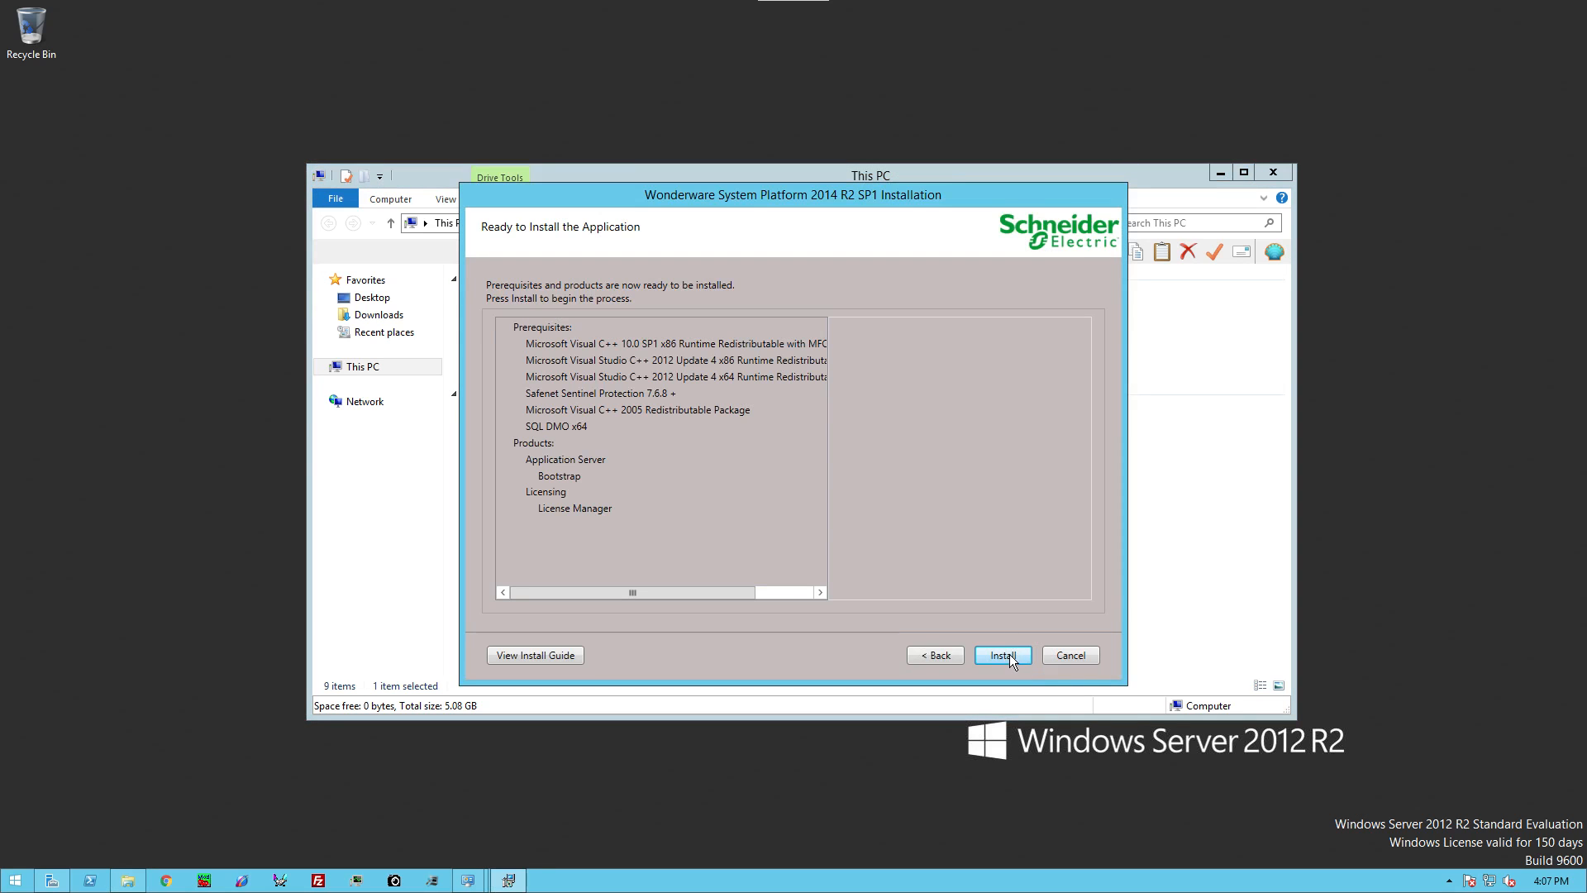
Step: Install Application Server Runtime and License Manager, finish, and restart Windows
{"action": "left_click", "coordinate": [1010, 655]}
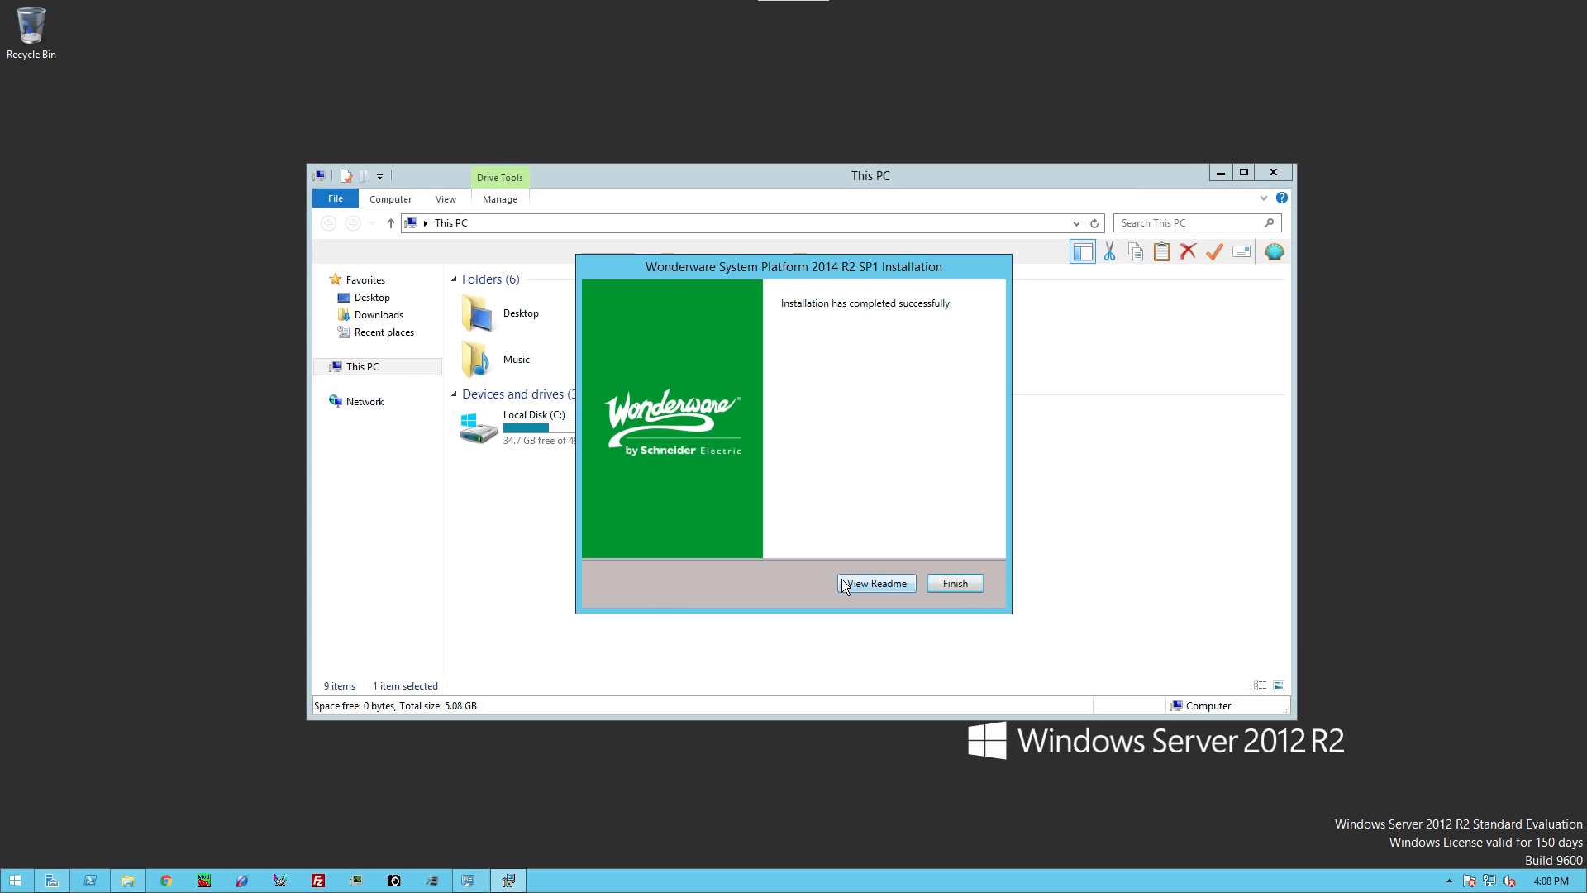
{"action": "left_click", "coordinate": [957, 583]}
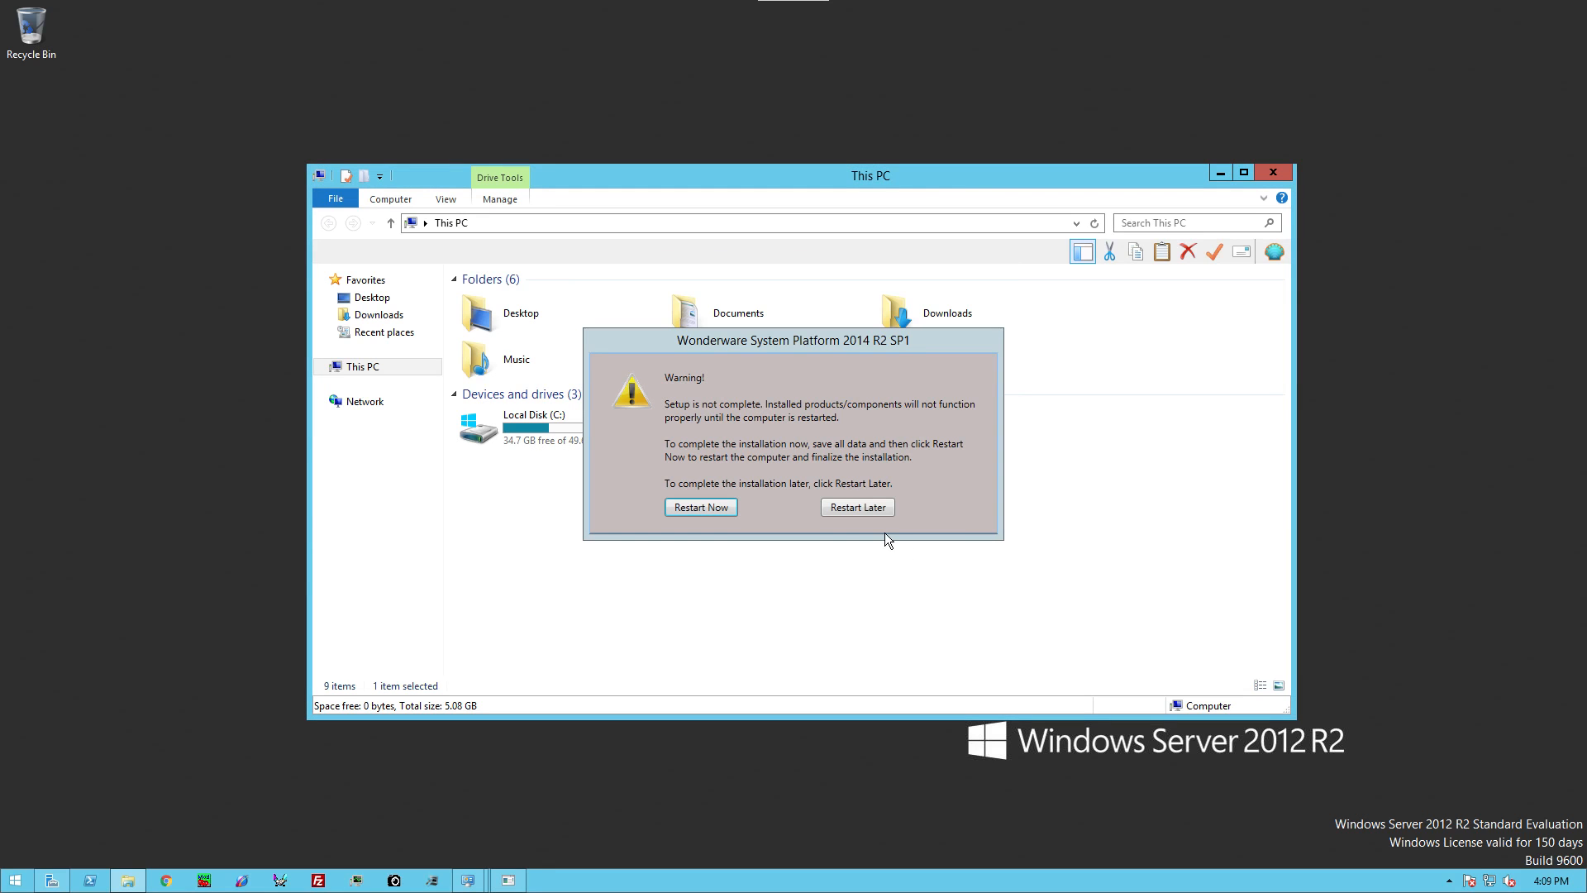
{"action": "left_click", "coordinate": [720, 507]}
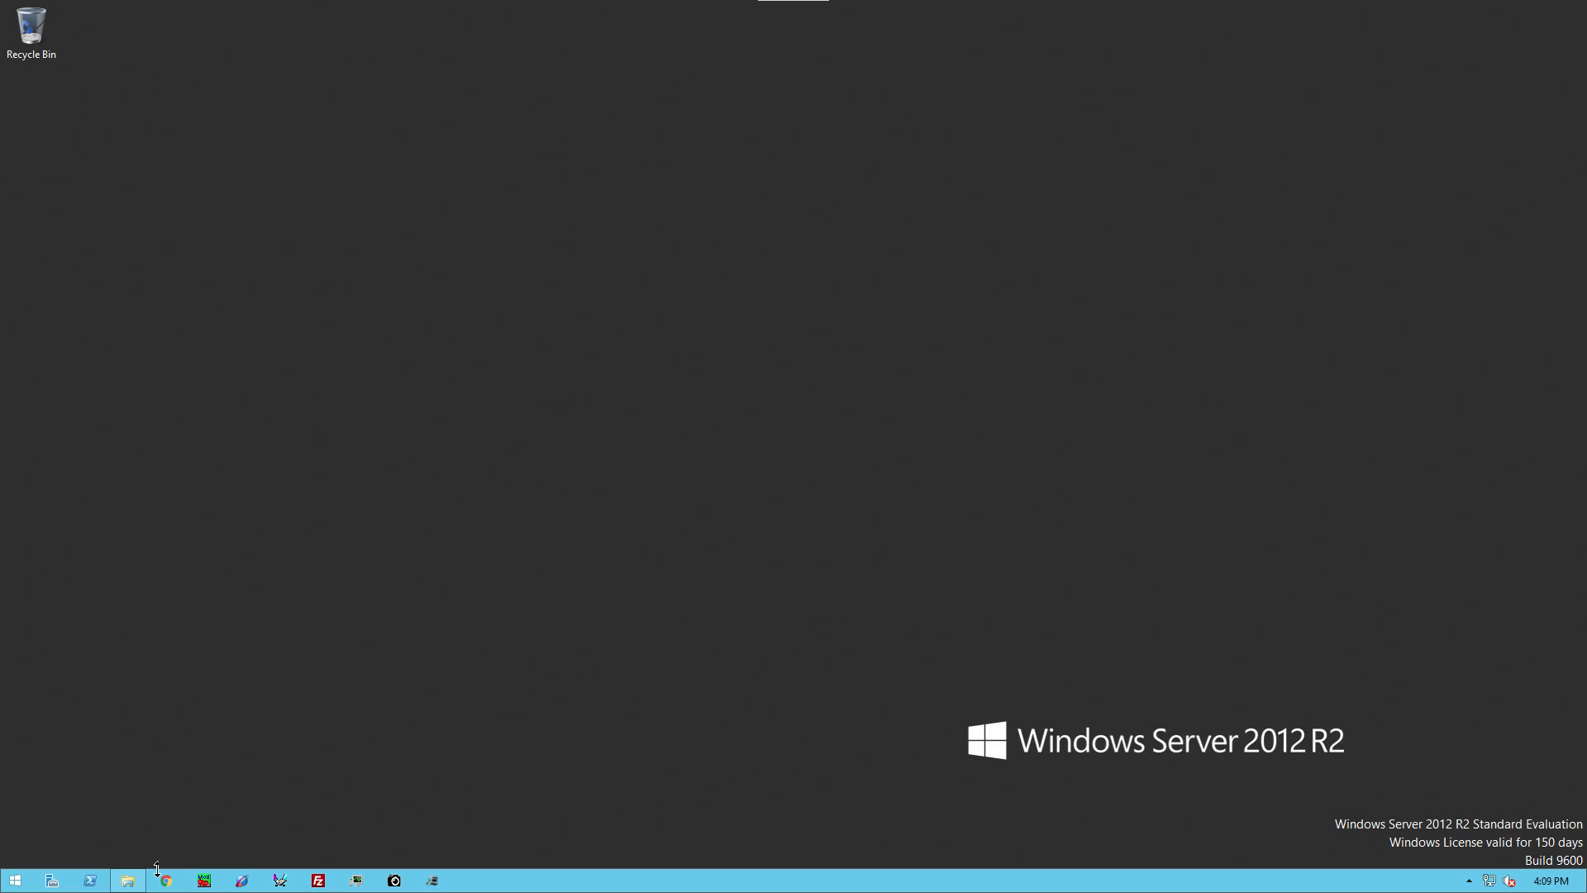
Step: Launch the Recipe Manager Plus setup from the Invensys disc in CD Drive (D:)
{"action": "left_click", "coordinate": [128, 880]}
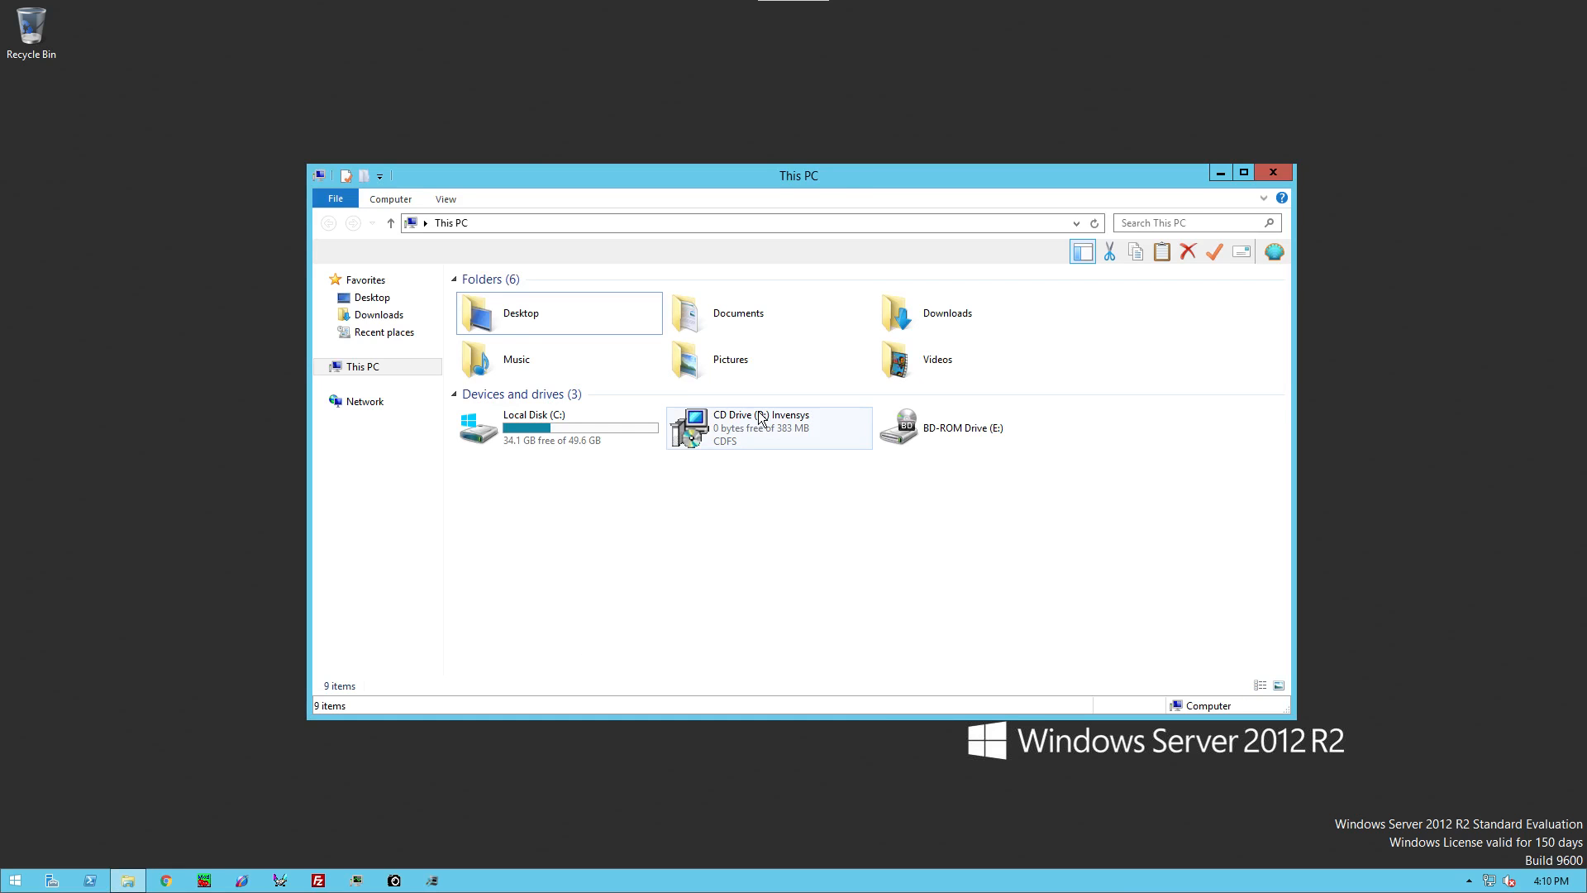
{"action": "double_click", "coordinate": [765, 422]}
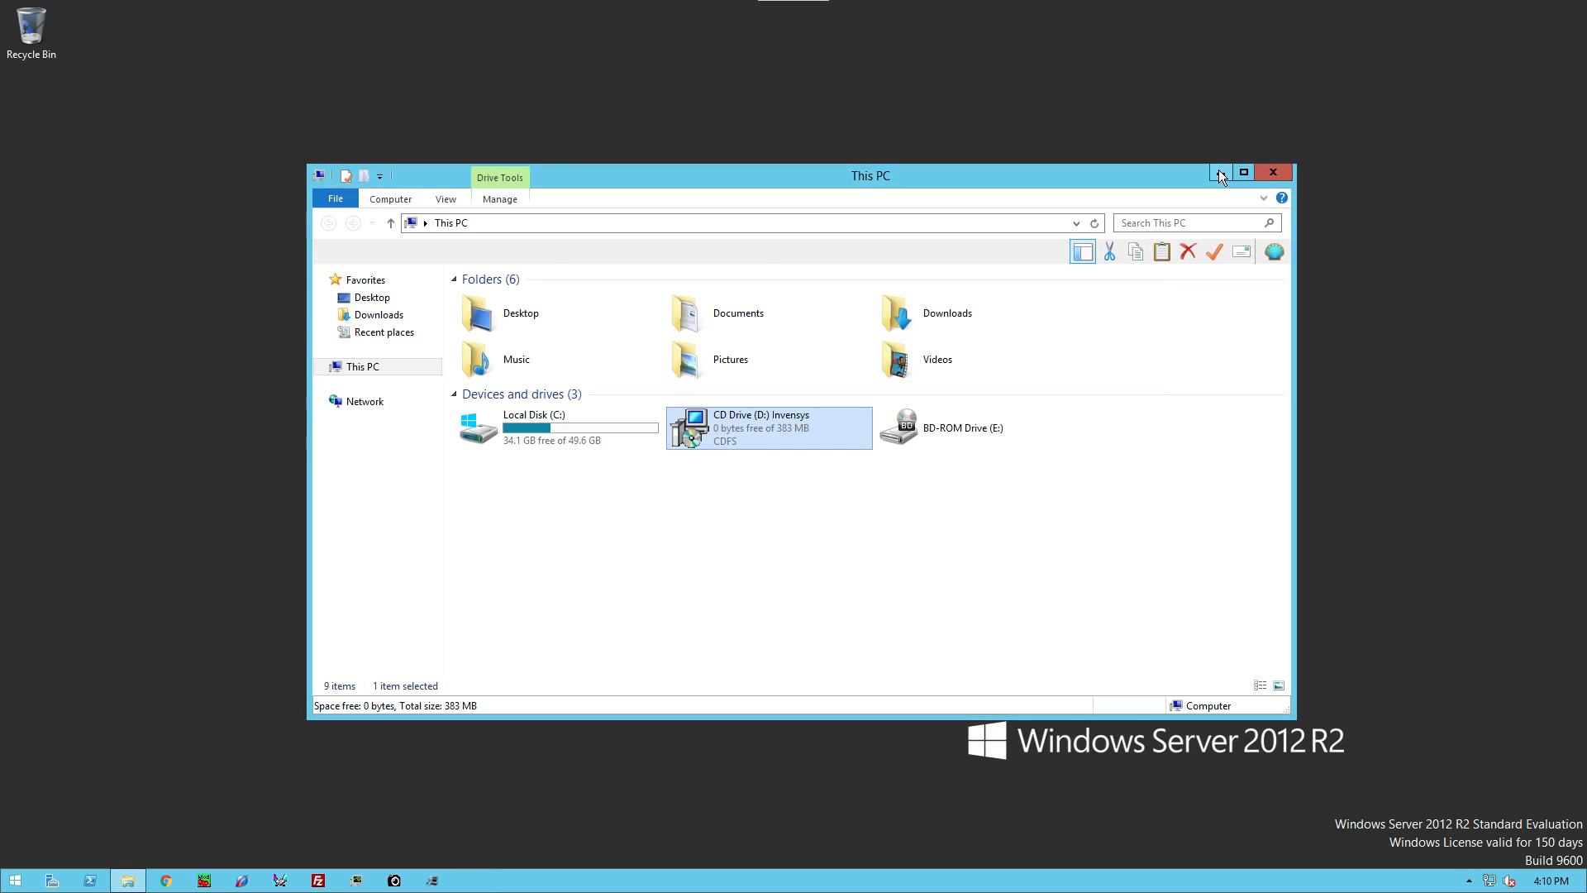
{"action": "left_click", "coordinate": [1218, 172]}
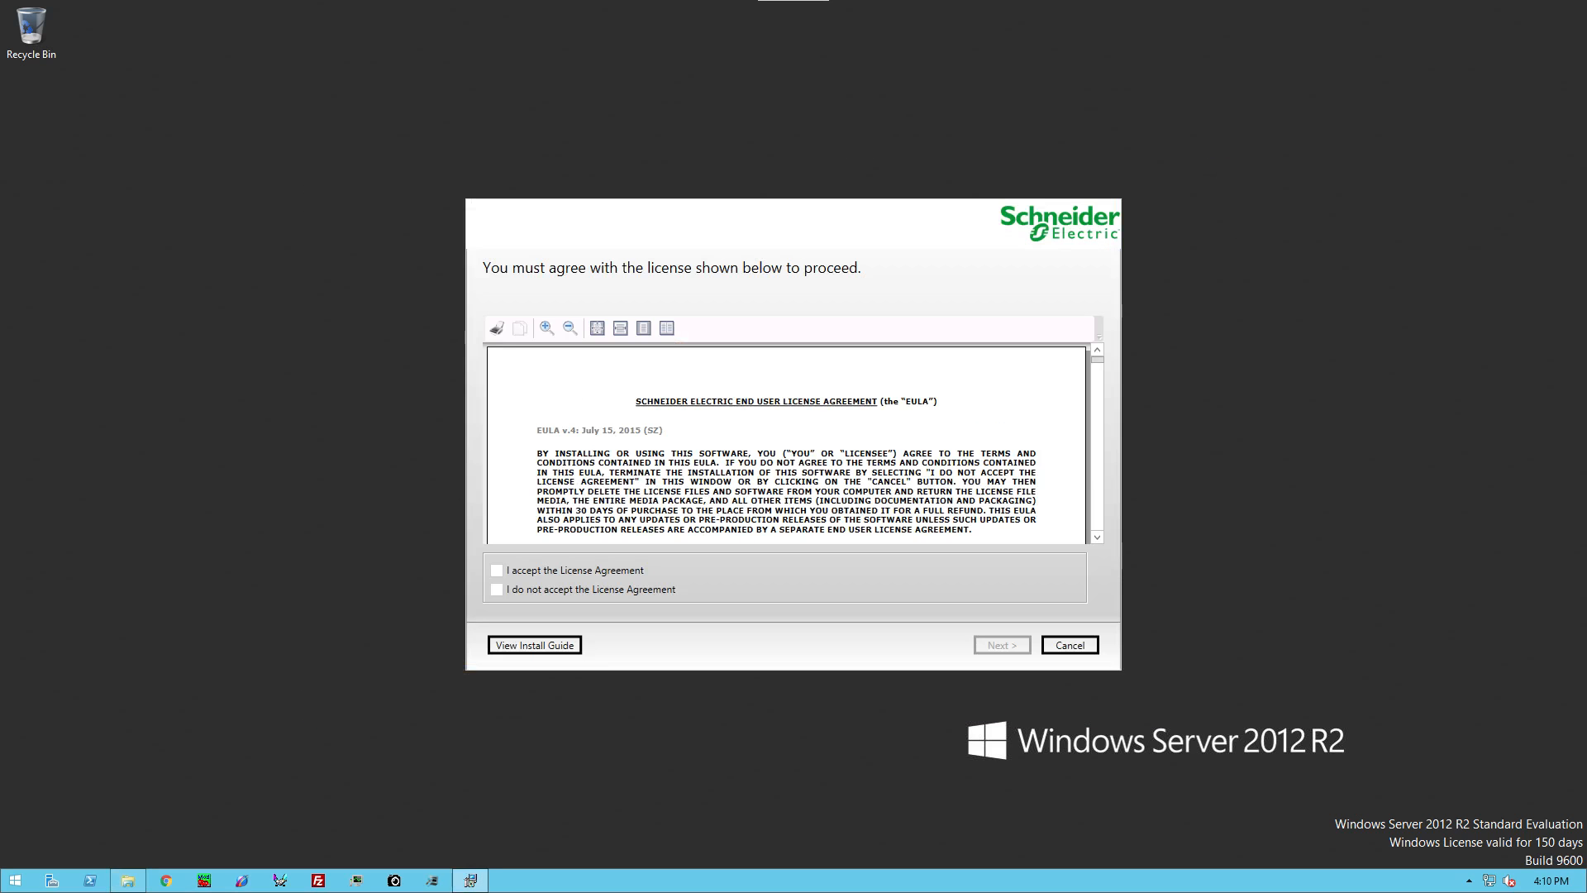
Step: Accept the license and select all Recipe Manager Plus and Schneider Electric Licensing features
{"action": "left_click", "coordinate": [521, 570]}
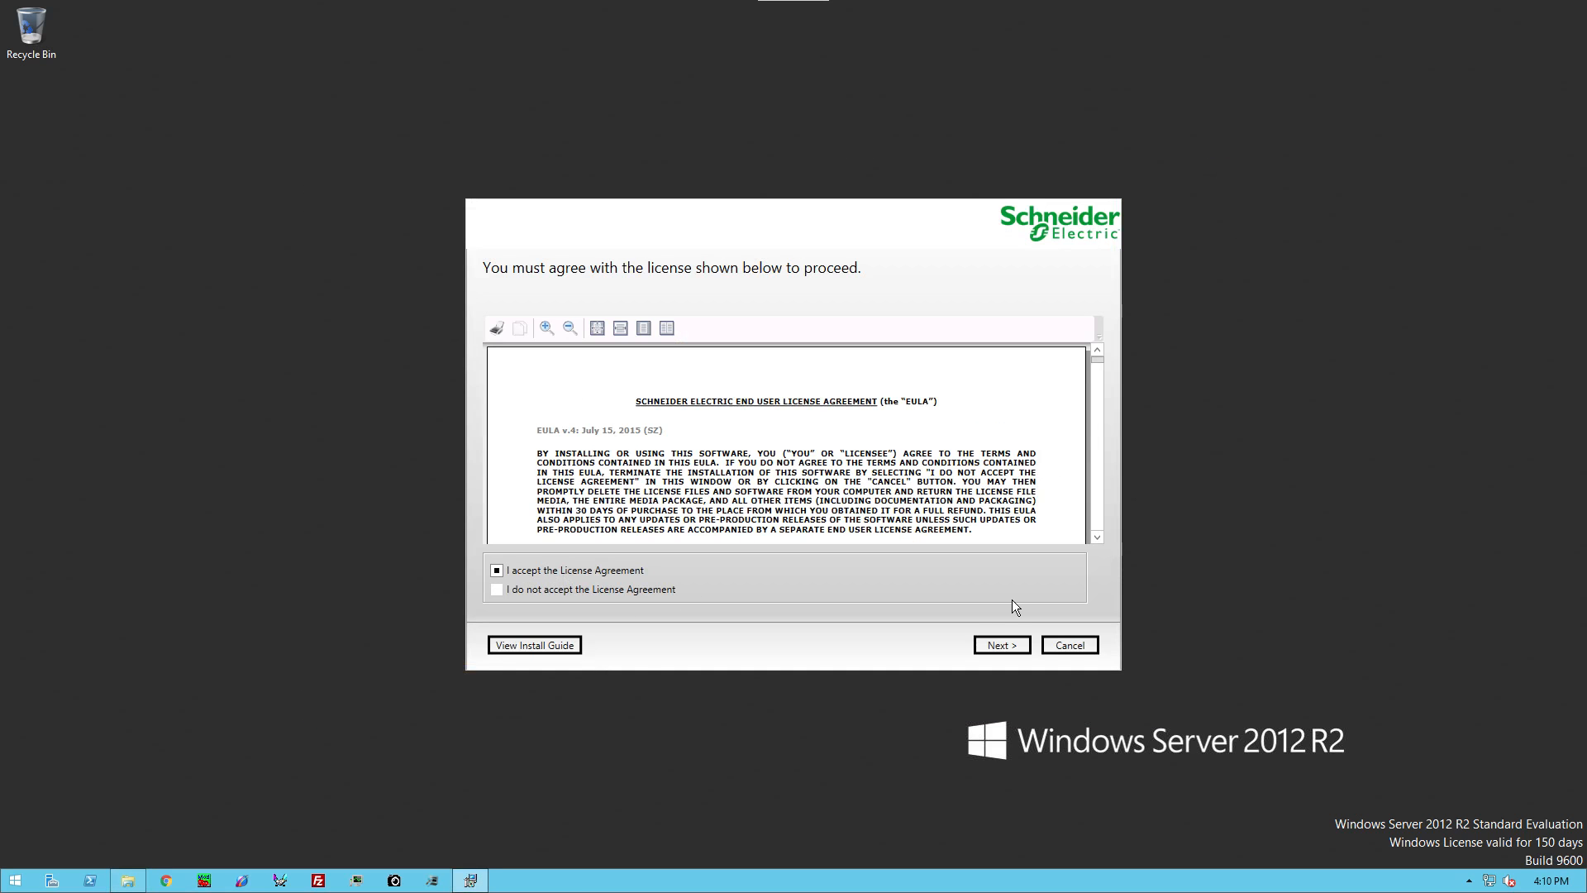
{"action": "left_click", "coordinate": [1002, 646]}
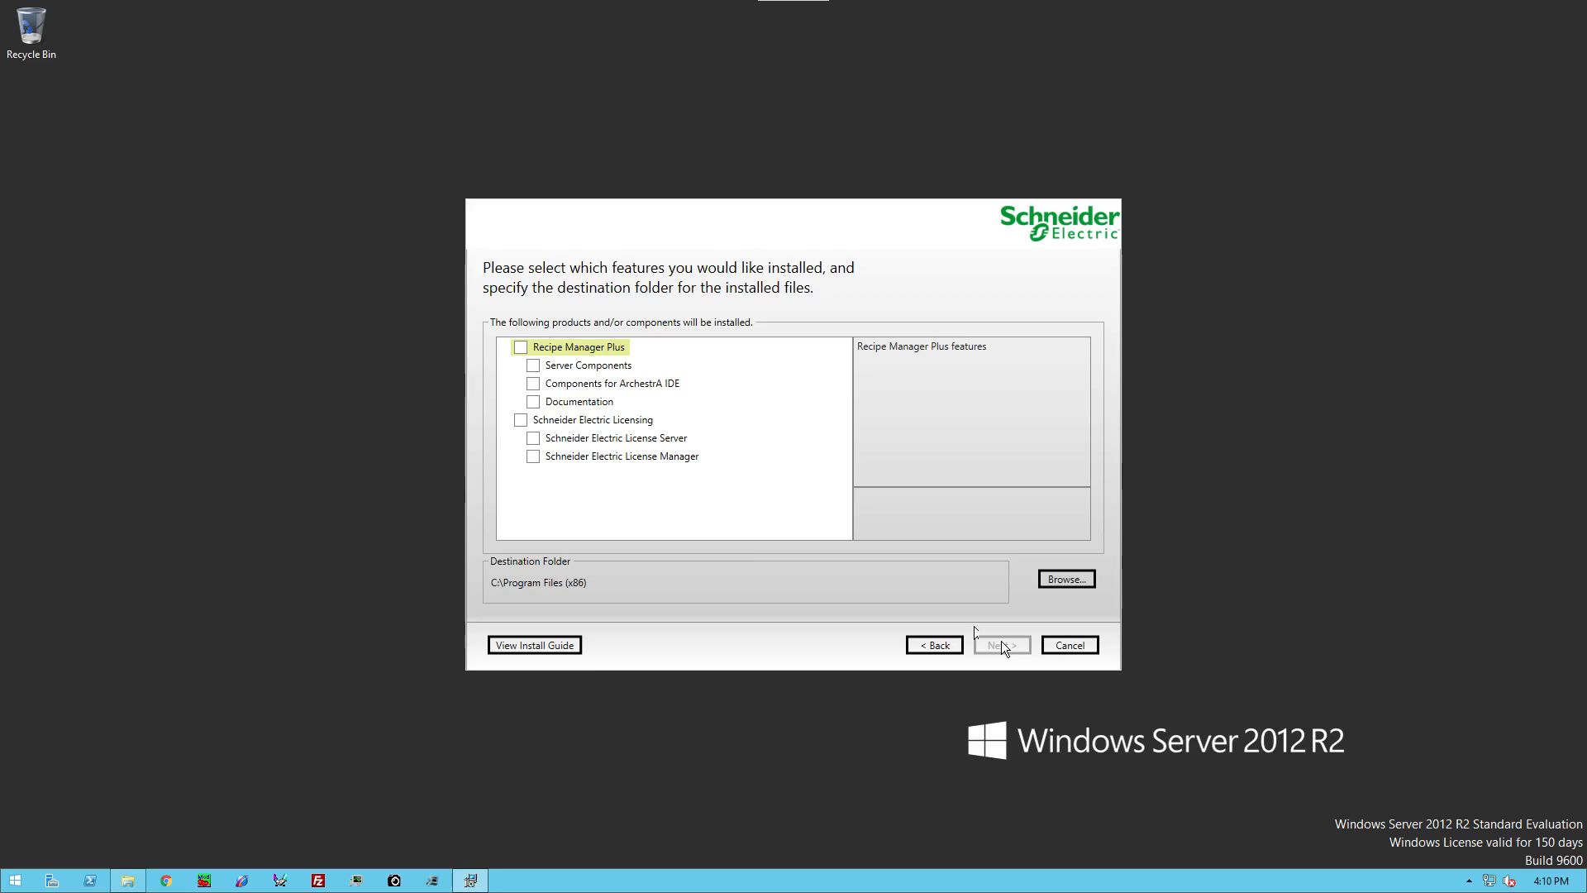
{"action": "left_click", "coordinate": [521, 347]}
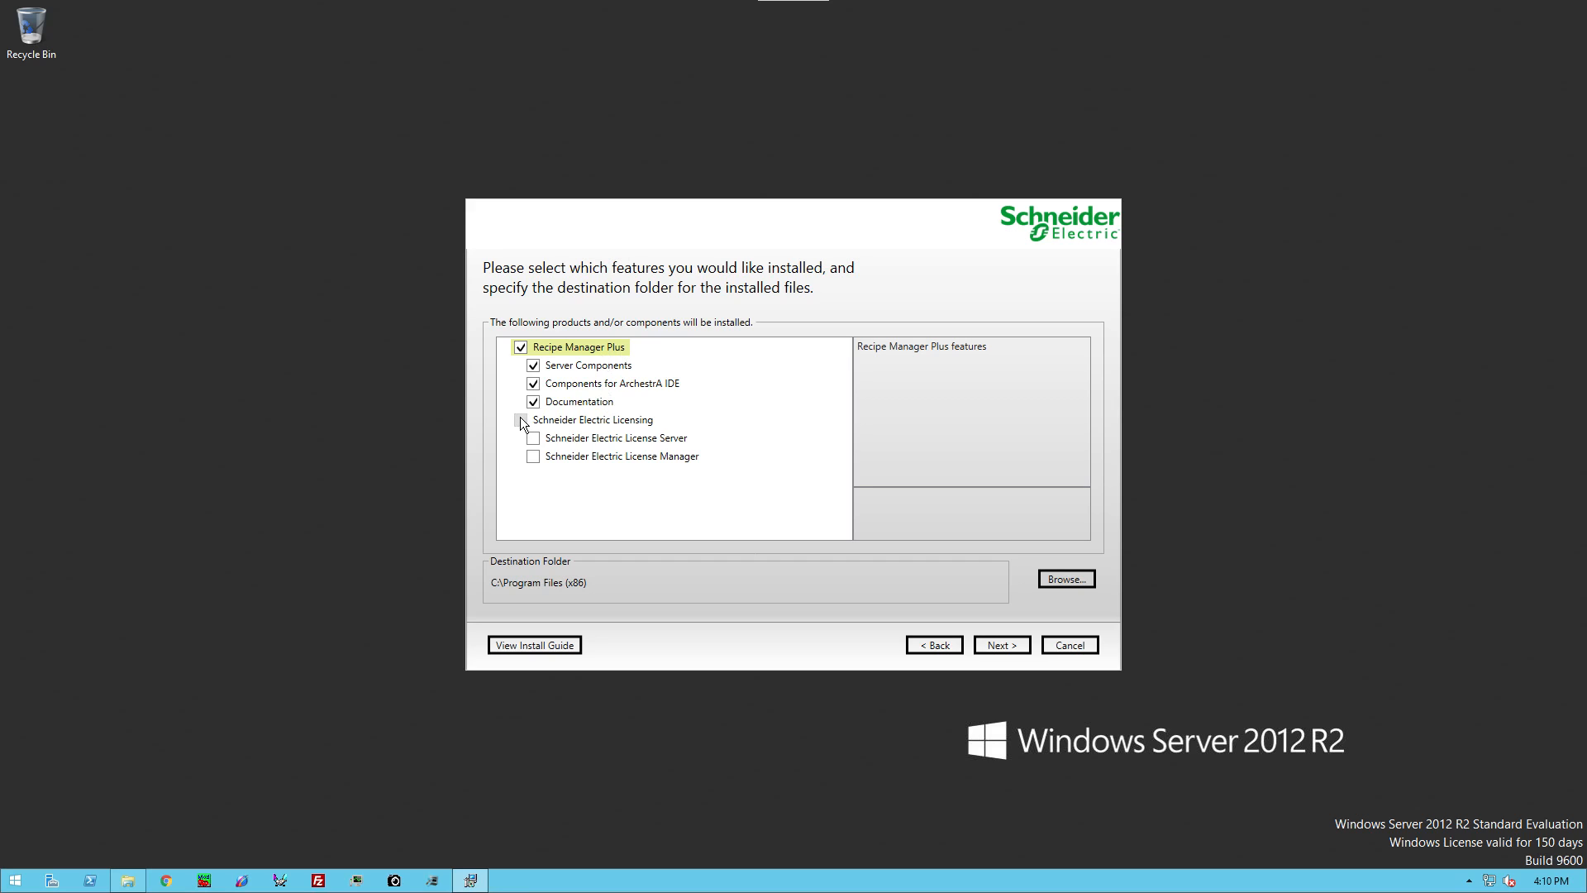
{"action": "left_click", "coordinate": [520, 419]}
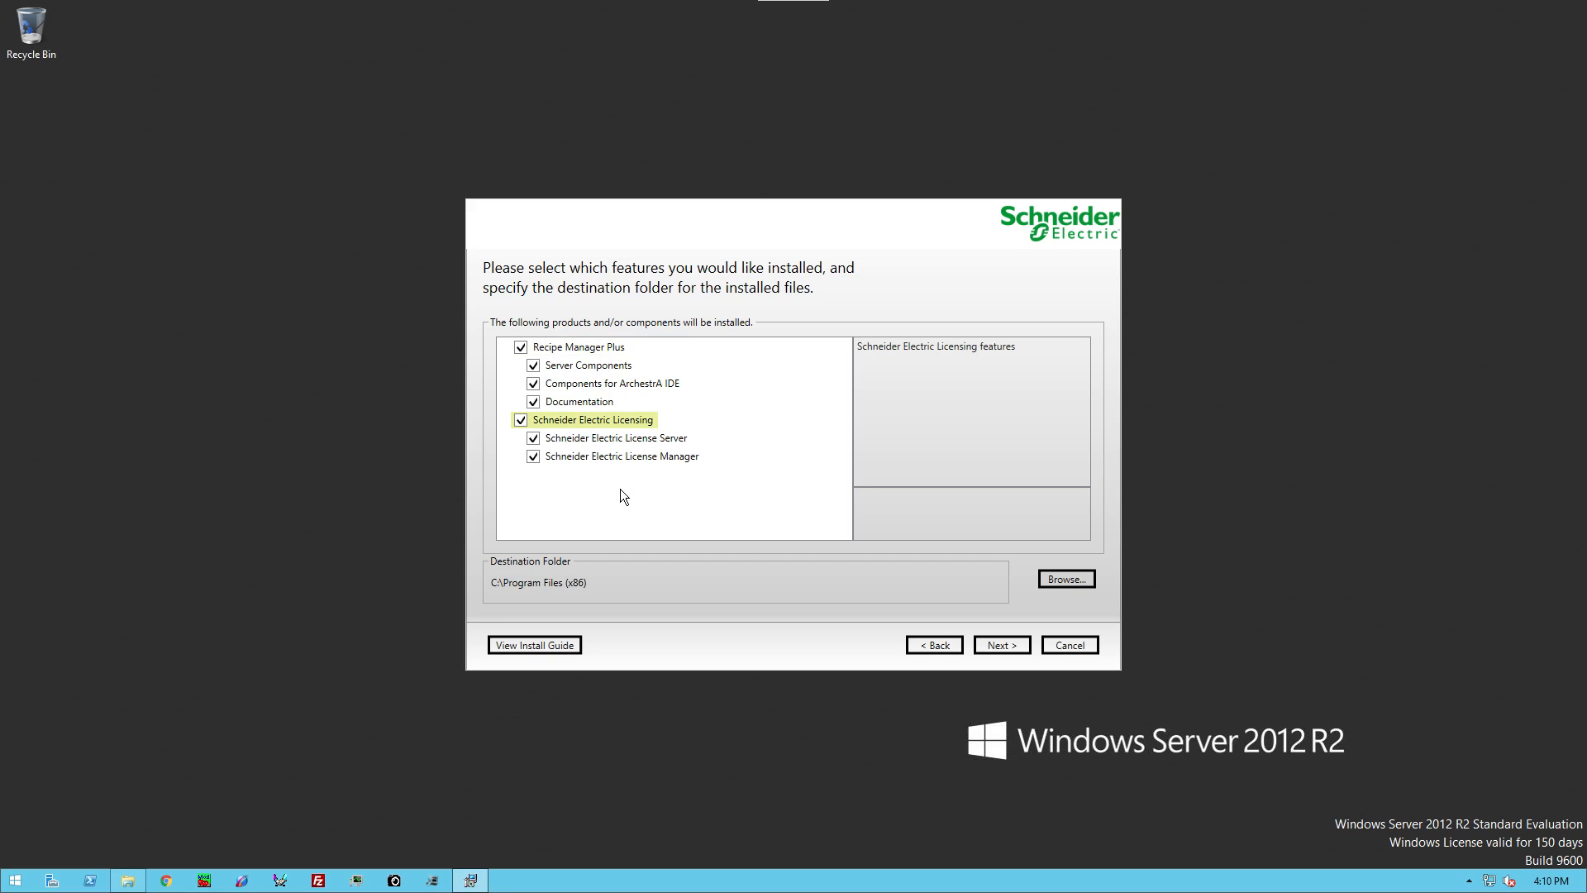
Step: Install the missing prerequisites, including Wonderware ASB Framework and SQL Server SMO 32-bit
{"action": "left_click", "coordinate": [999, 643]}
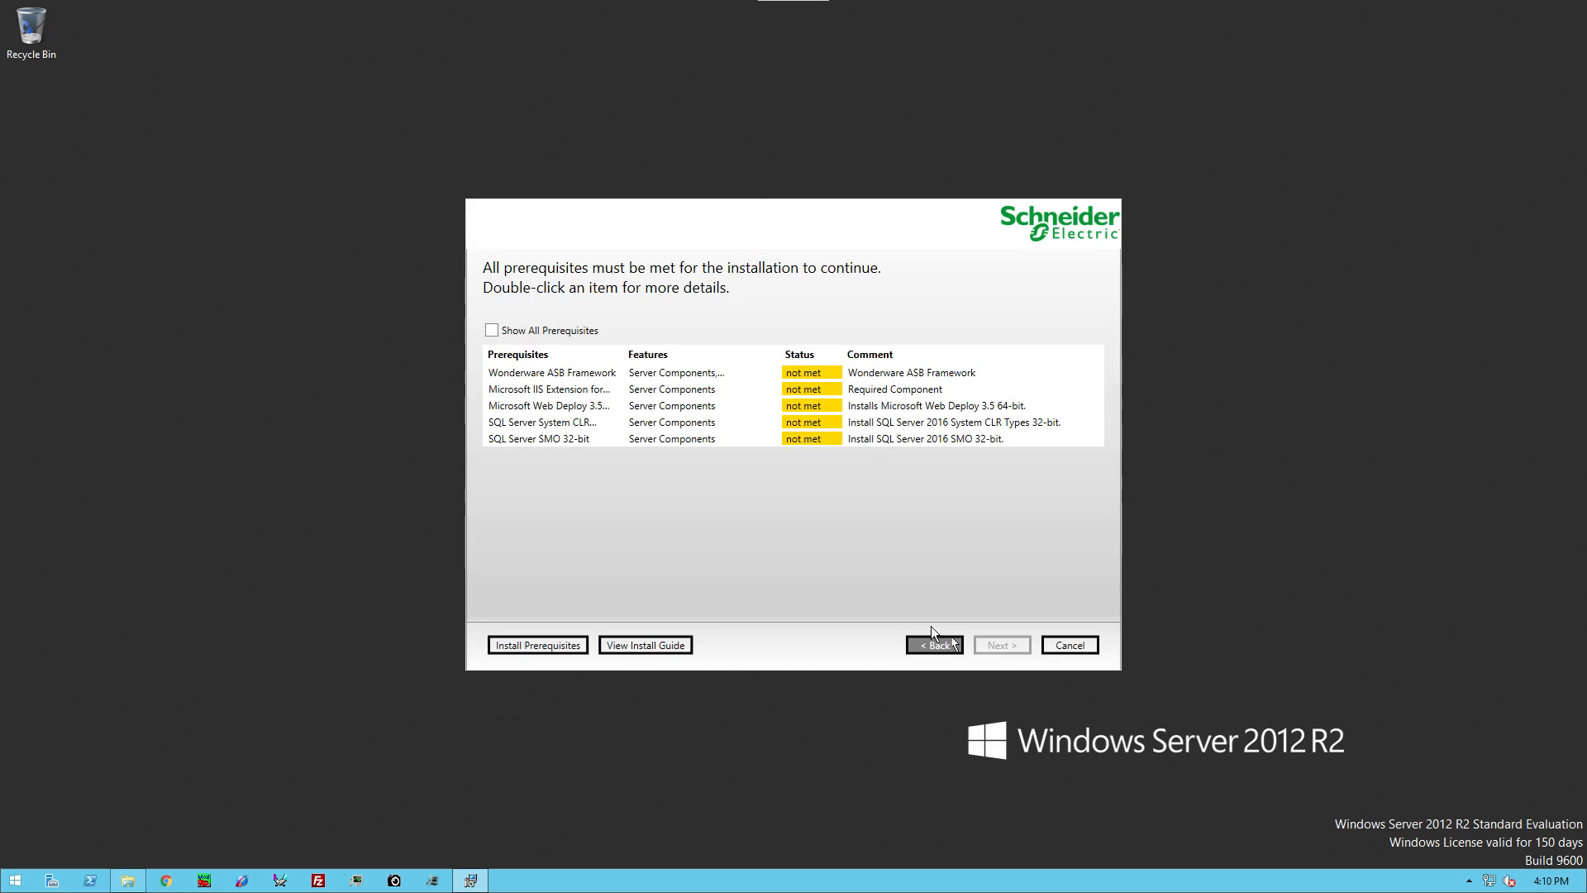
{"action": "left_click", "coordinate": [535, 646]}
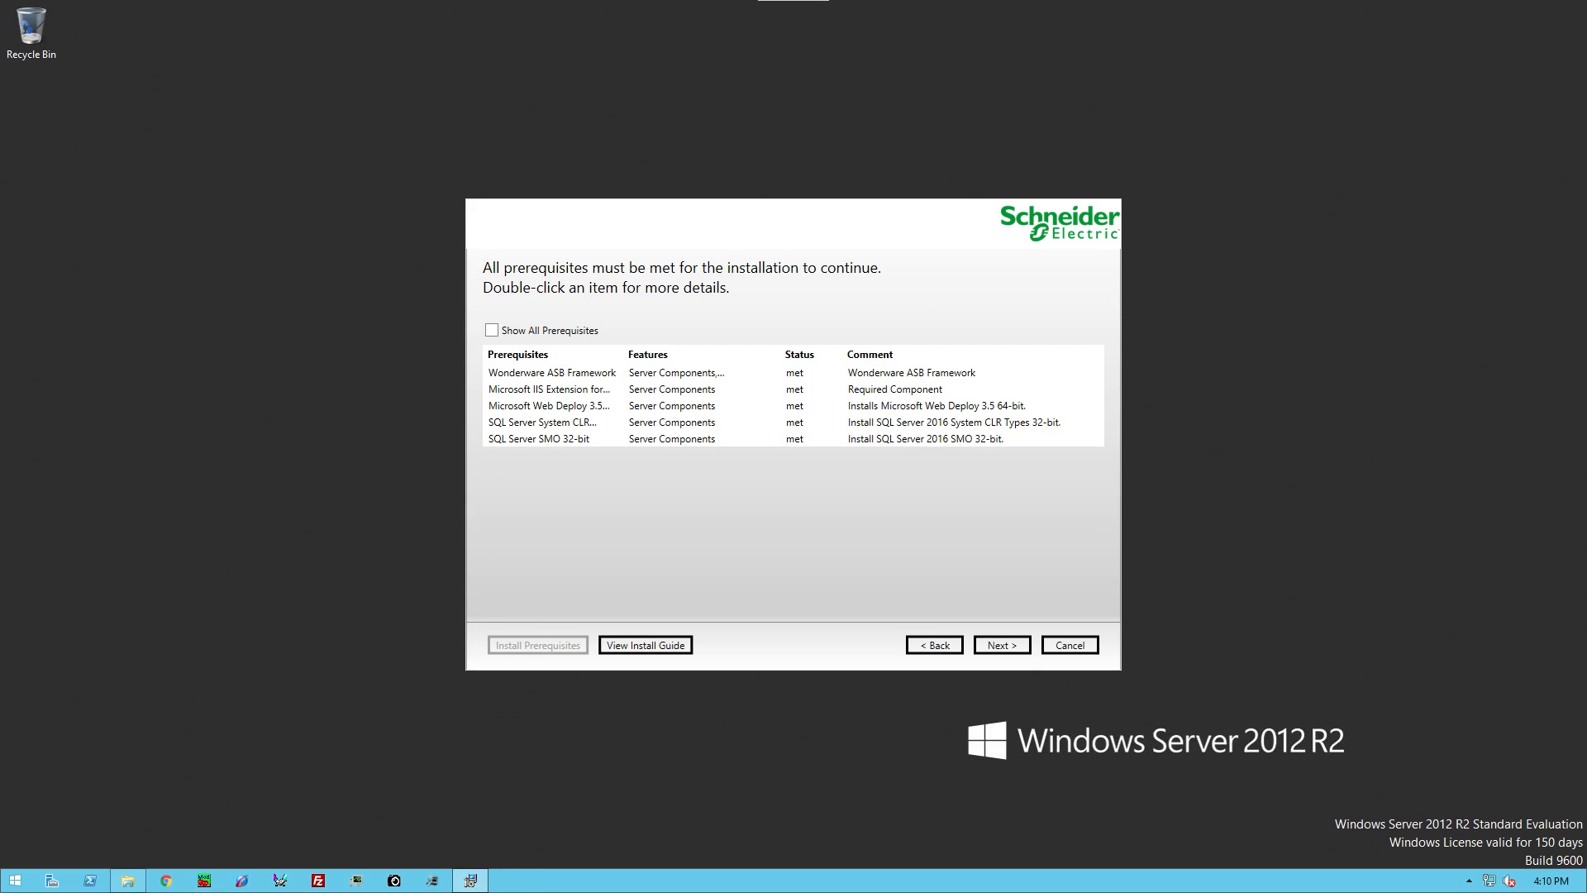
Step: Install the selected Recipe Manager Plus features and wait for the Installation completed dialog
{"action": "left_click", "coordinate": [997, 645]}
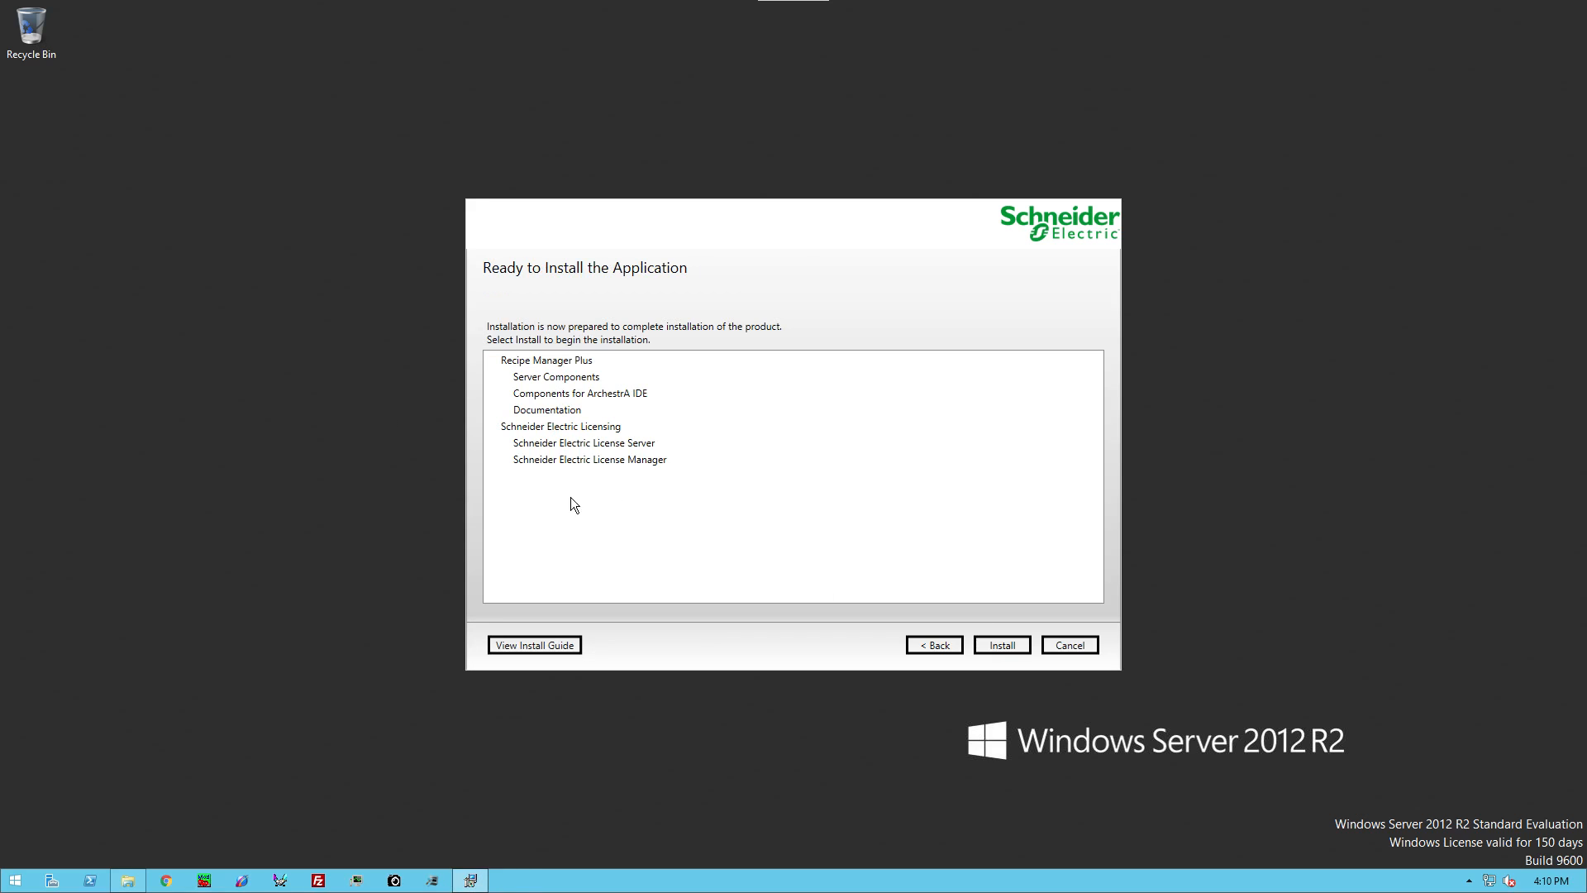
{"action": "left_click", "coordinate": [1010, 642]}
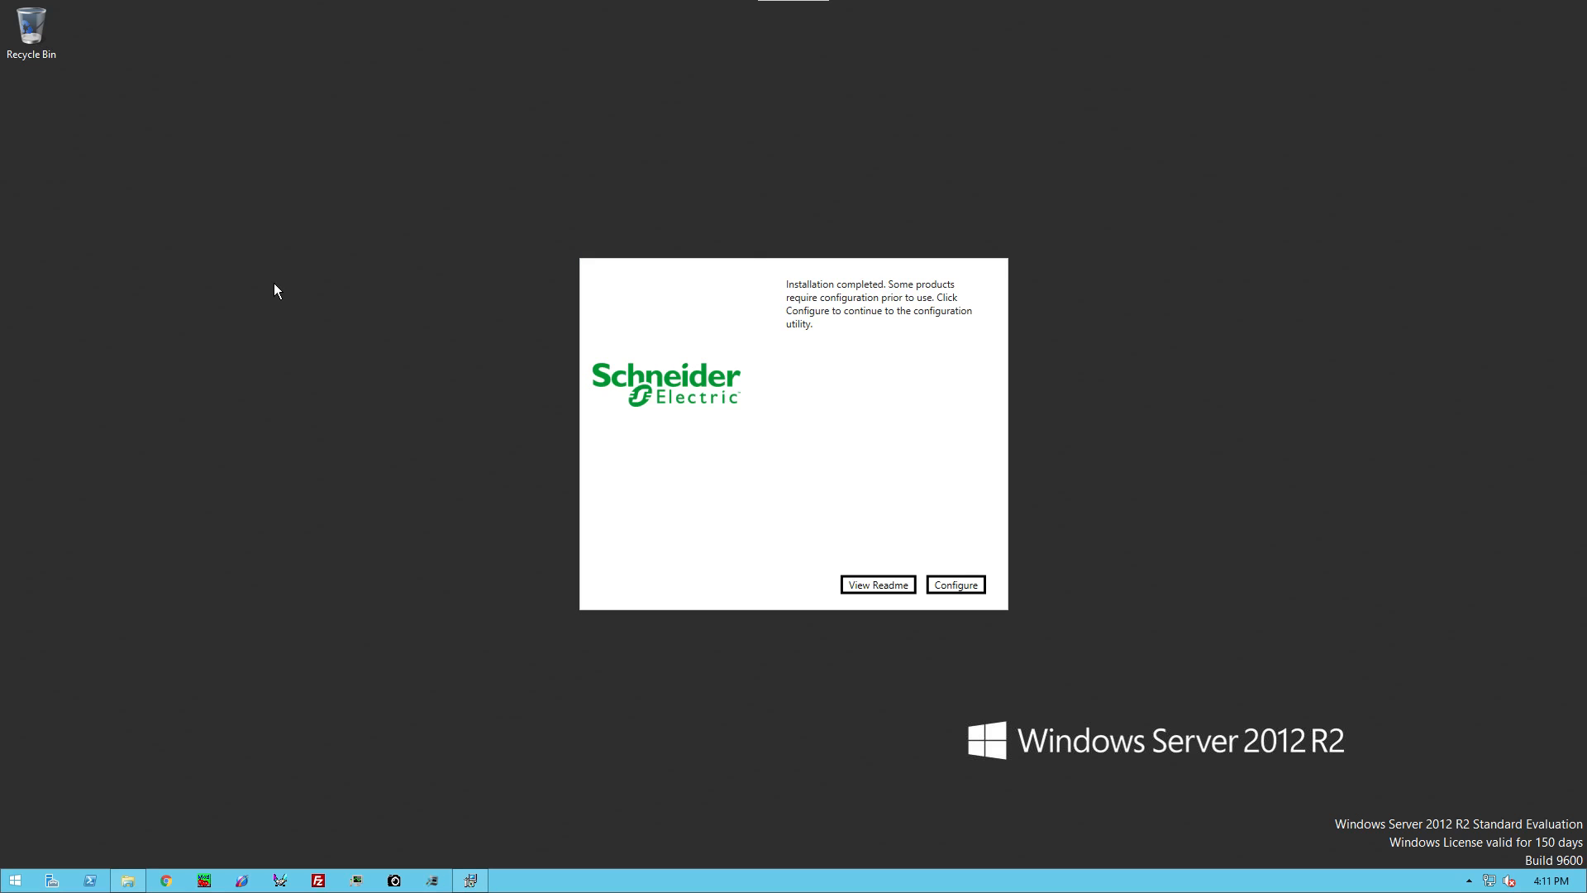
Step: Configure license server RECIPESYSDEMO on port 55555, then select Security Token Service Server
{"action": "left_click", "coordinate": [963, 584]}
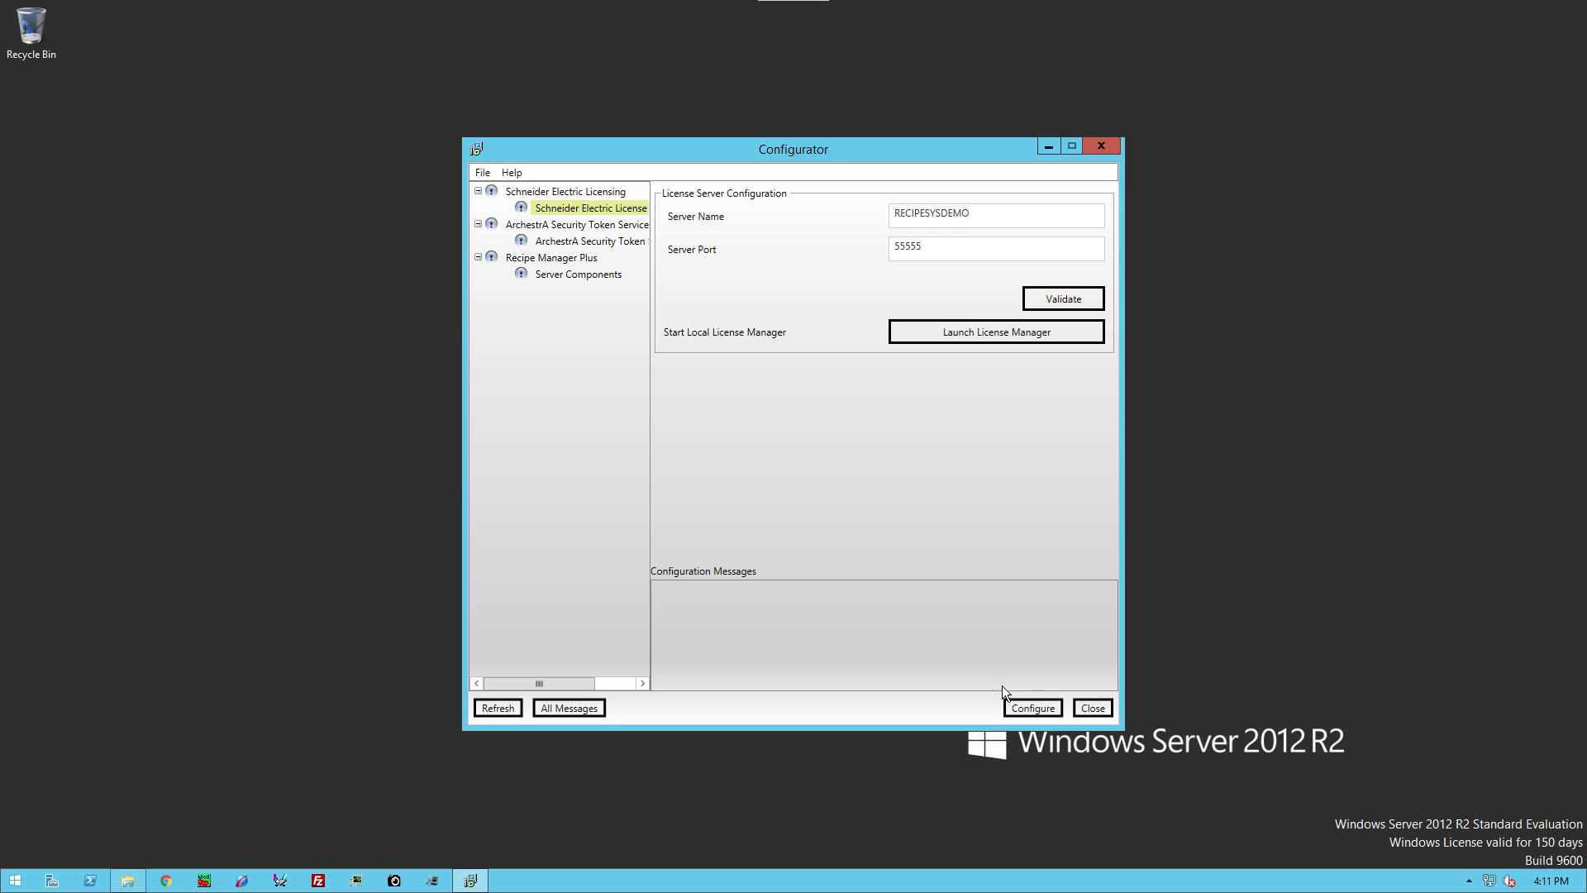
{"action": "left_click", "coordinate": [1031, 708]}
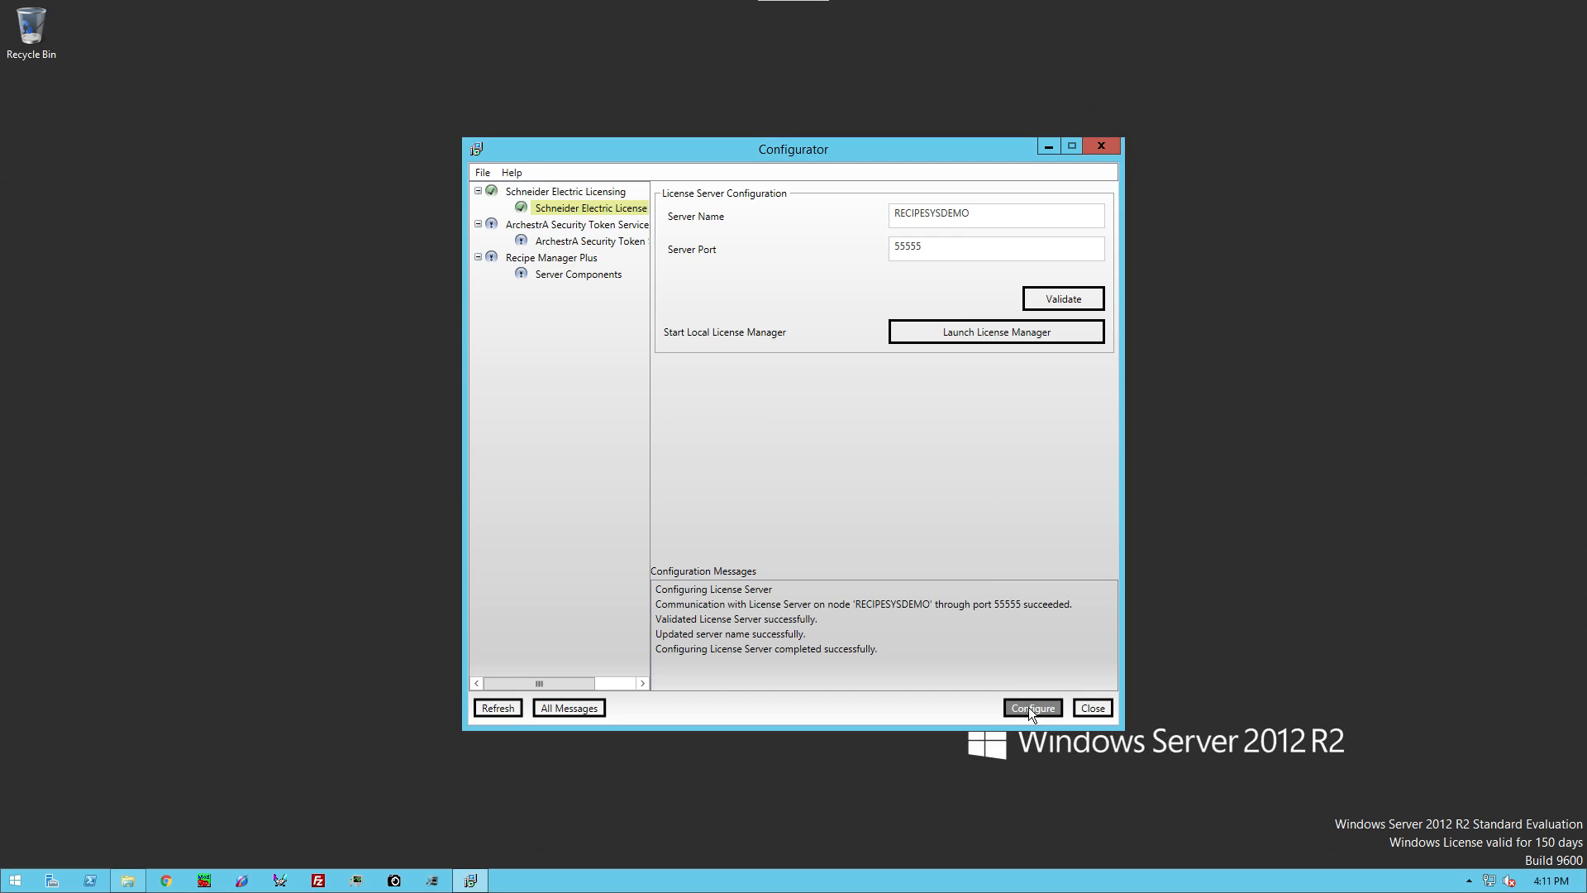
{"action": "left_click", "coordinate": [560, 240]}
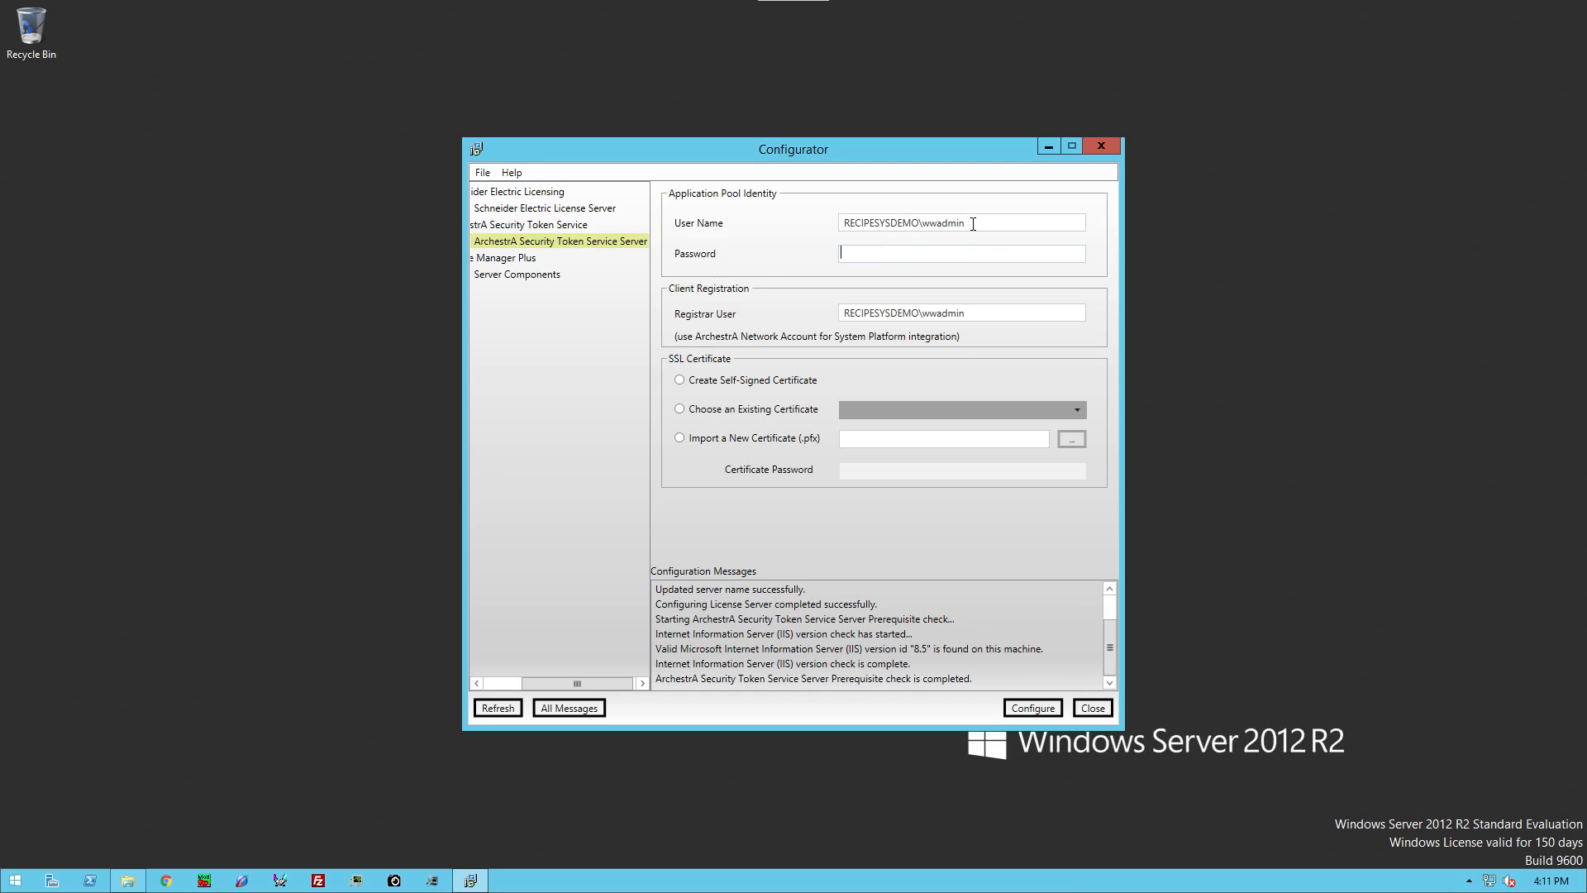
Step: Configure the Security Token Service Server with an application pool password and self-signed certificate
{"action": "left_click", "coordinate": [899, 257]}
{"action": "type", "text": "••"}
{"action": "left_click", "coordinate": [679, 381]}
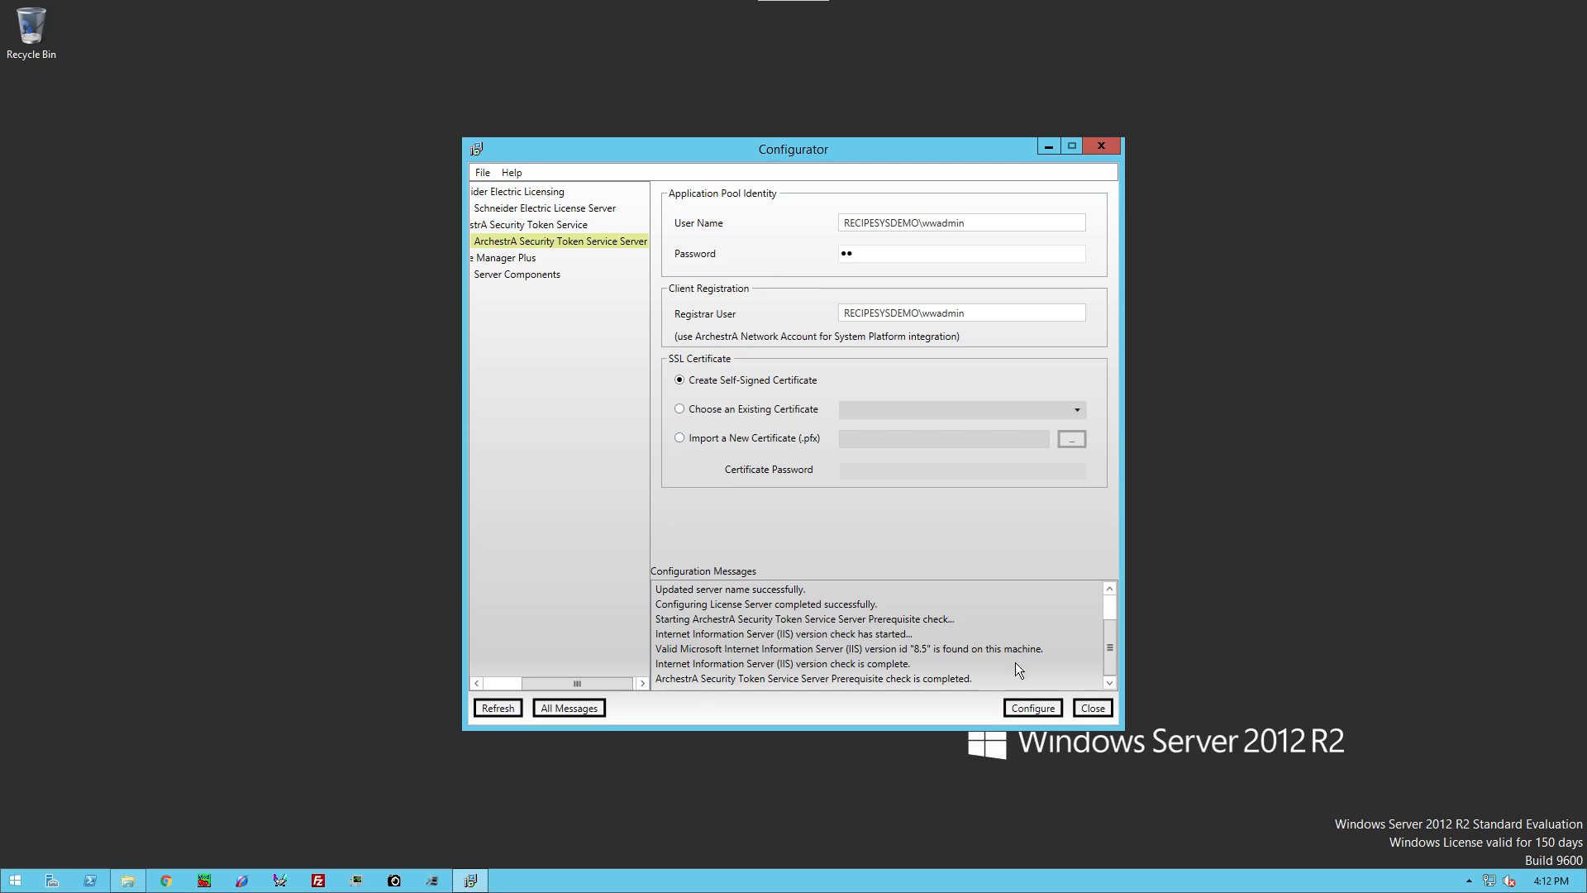
{"action": "left_click", "coordinate": [1025, 707]}
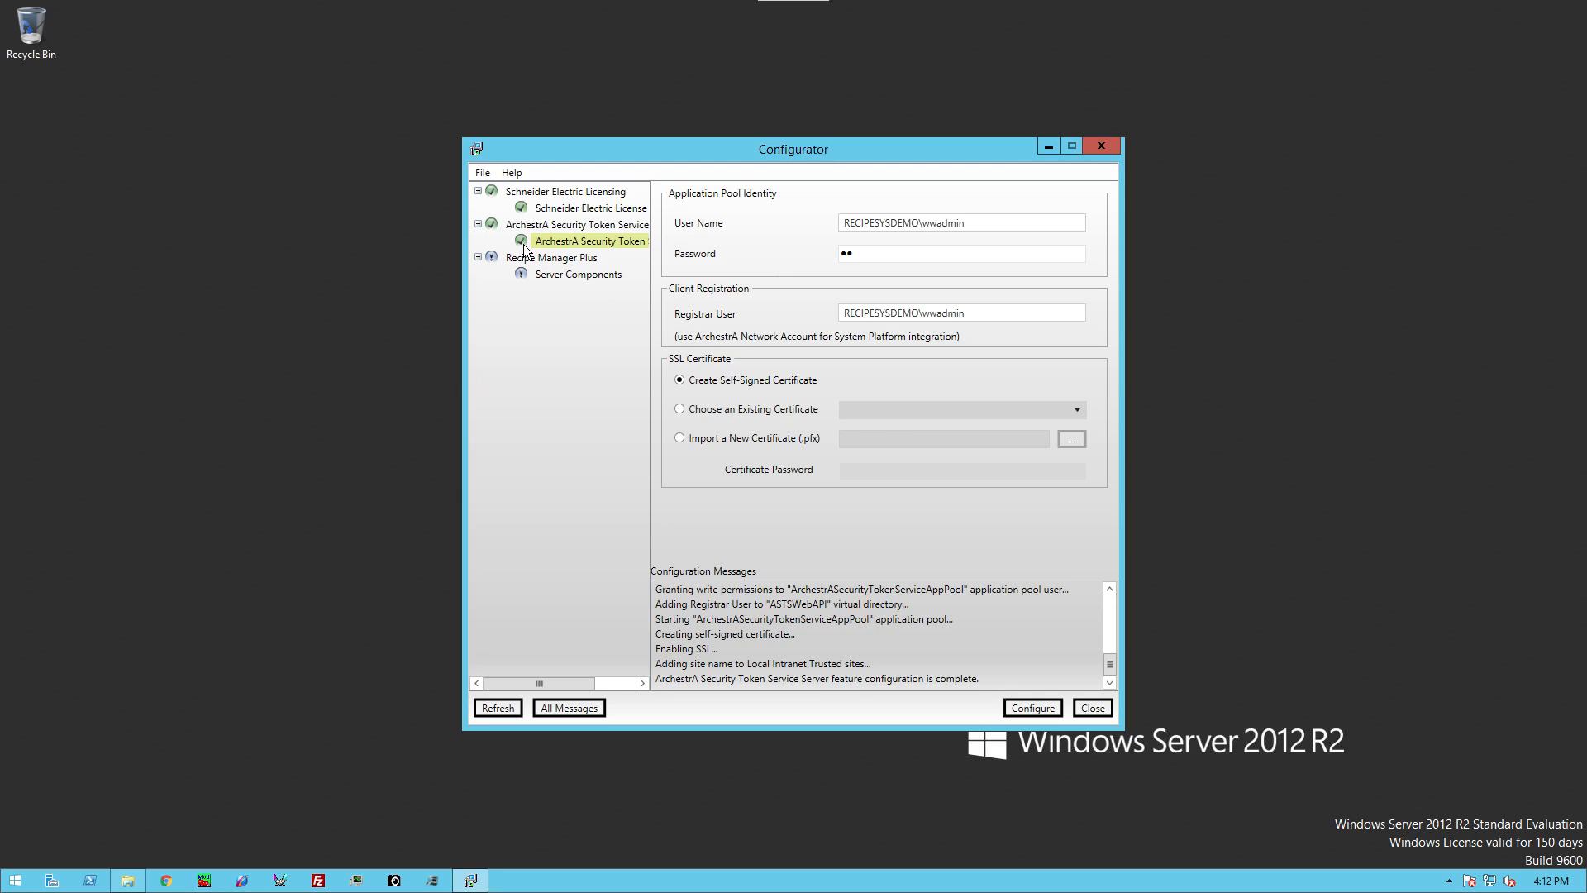
Step: Configure Server Components with both passwords in Integrated with Wonderware Application Server mode, then close
{"action": "left_click", "coordinate": [568, 278]}
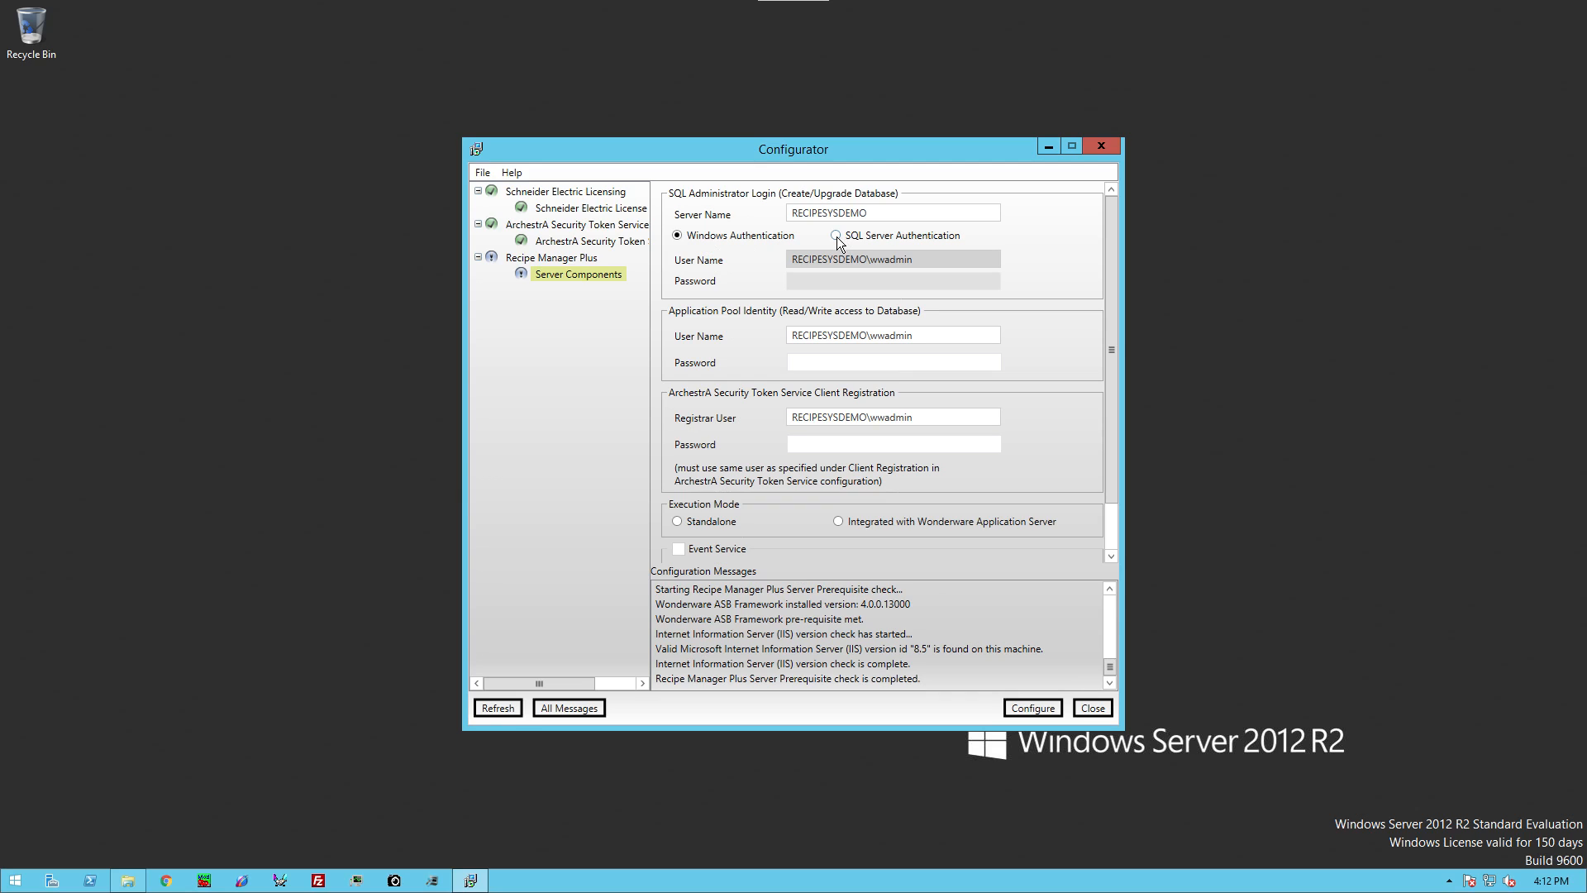
{"action": "left_click", "coordinate": [827, 359]}
{"action": "left_click", "coordinate": [831, 446]}
{"action": "type", "text": "ww"}
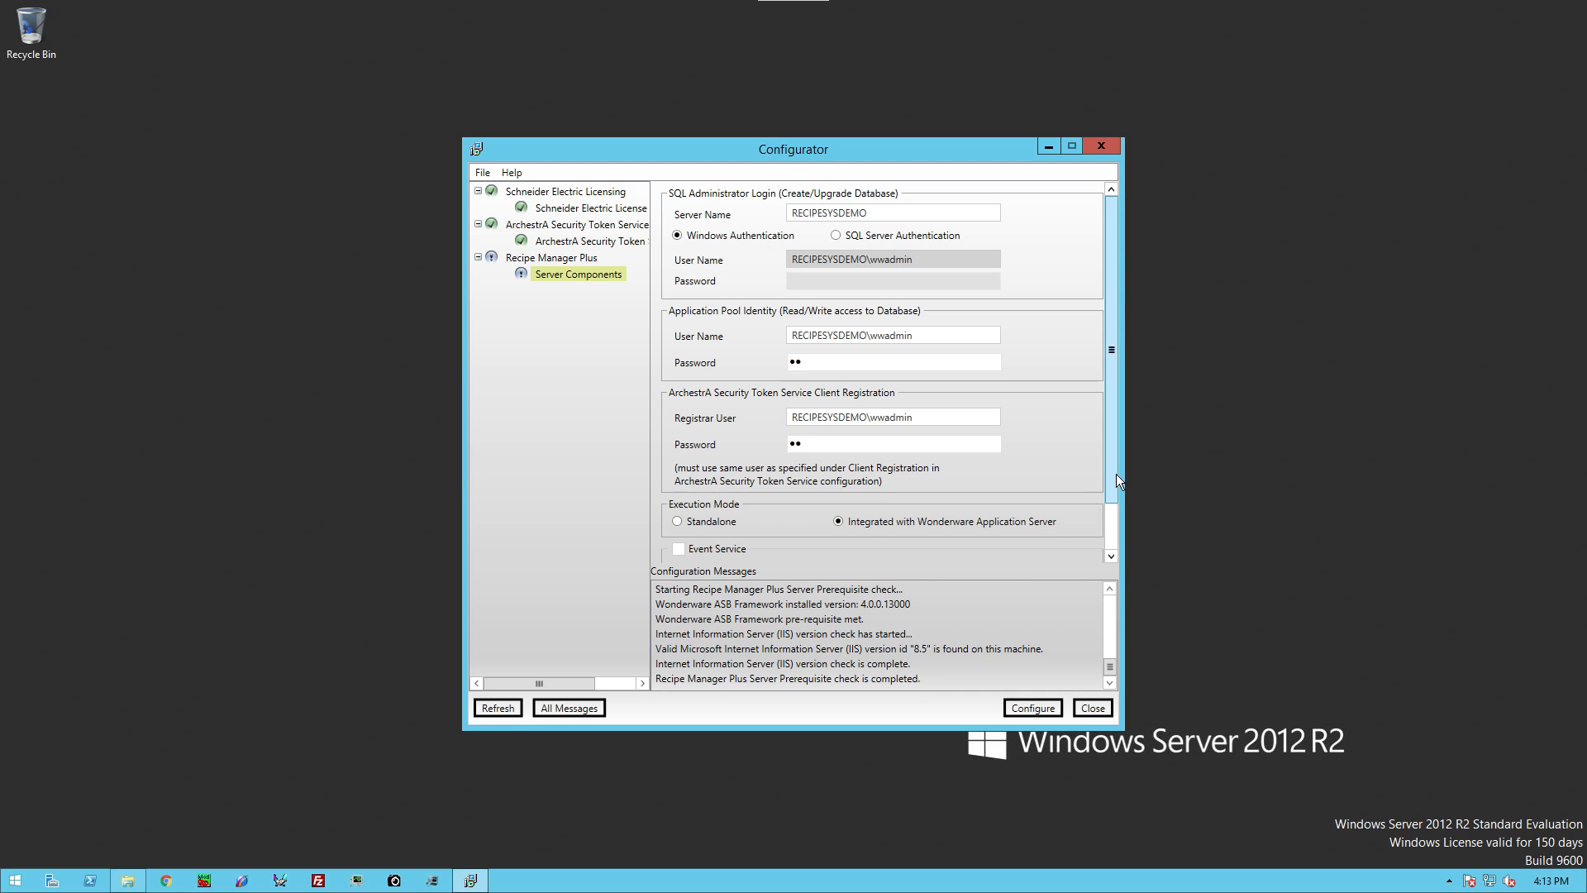
{"action": "left_click_drag", "start_coordinate": [1116, 475], "coordinate": [1113, 534]}
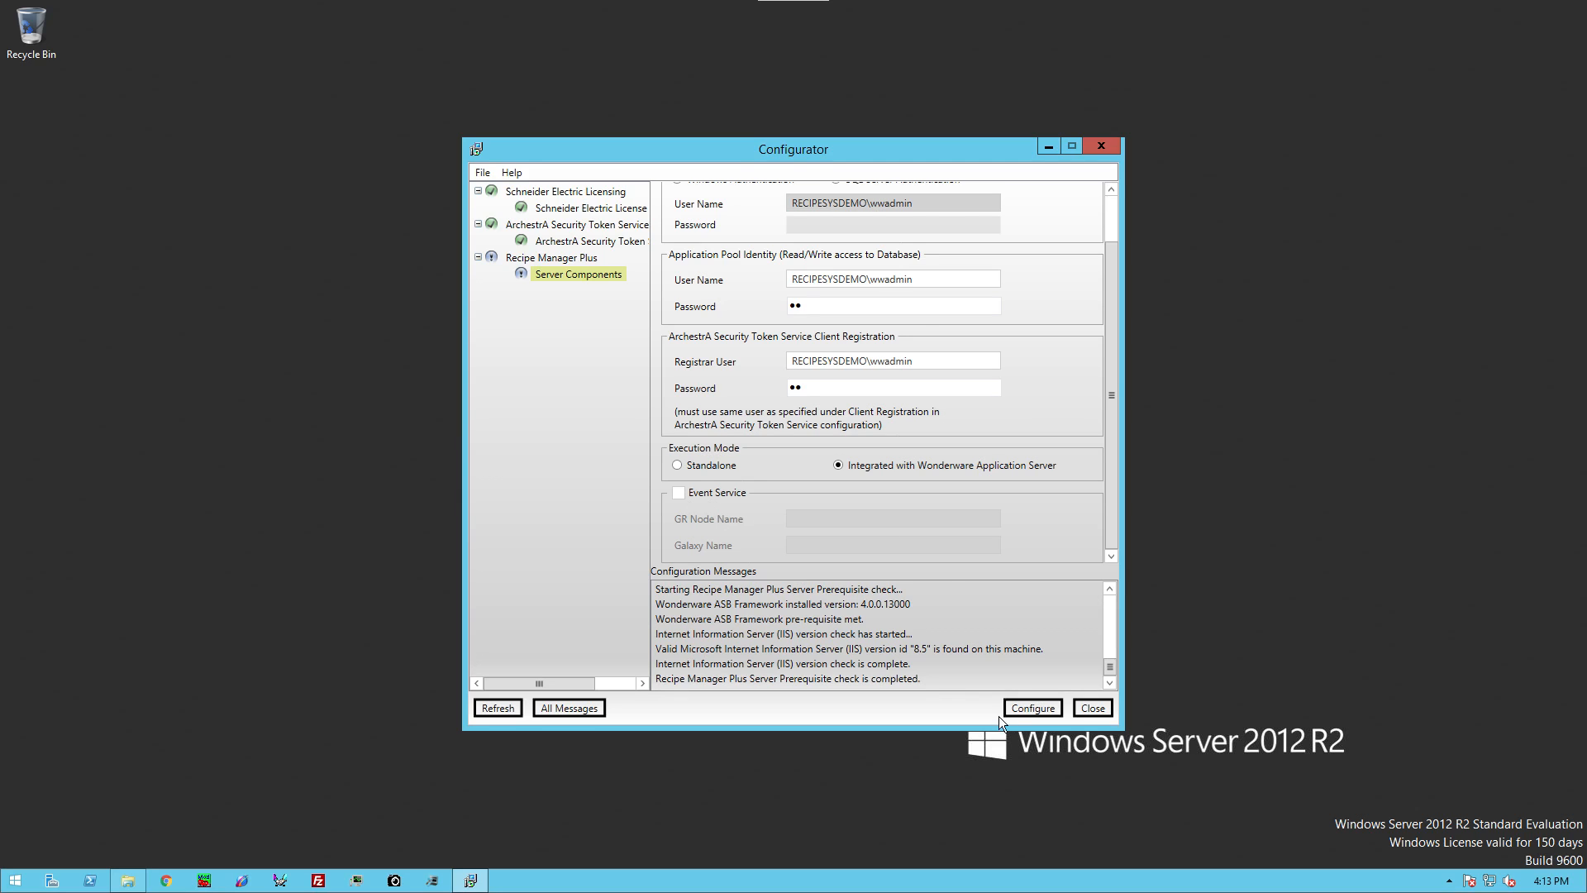
{"action": "left_click", "coordinate": [1025, 709]}
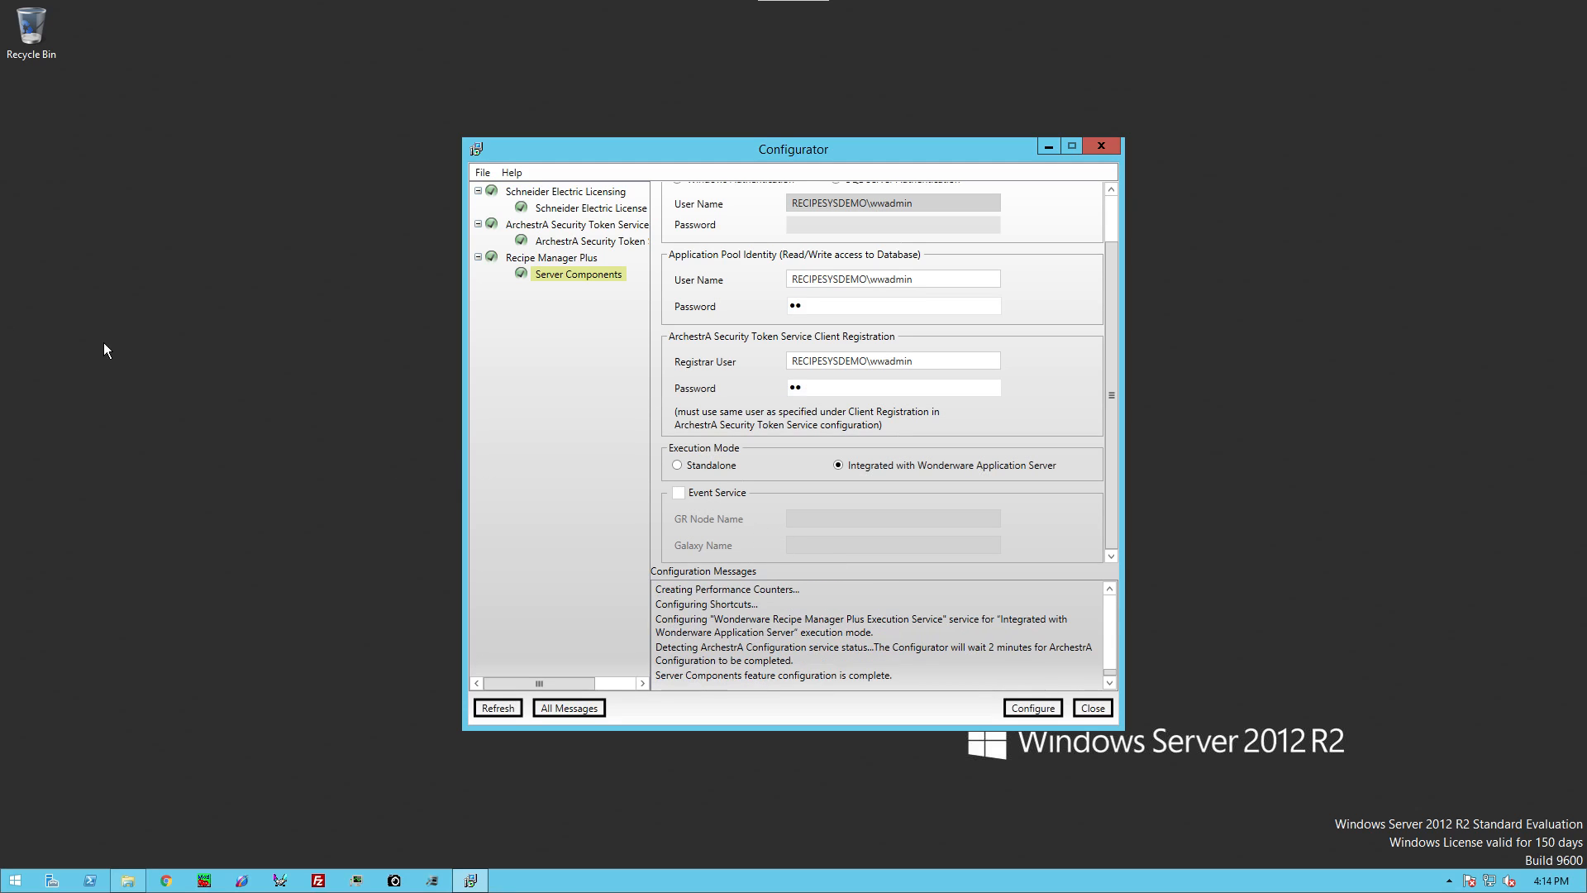
{"action": "left_click", "coordinate": [184, 370]}
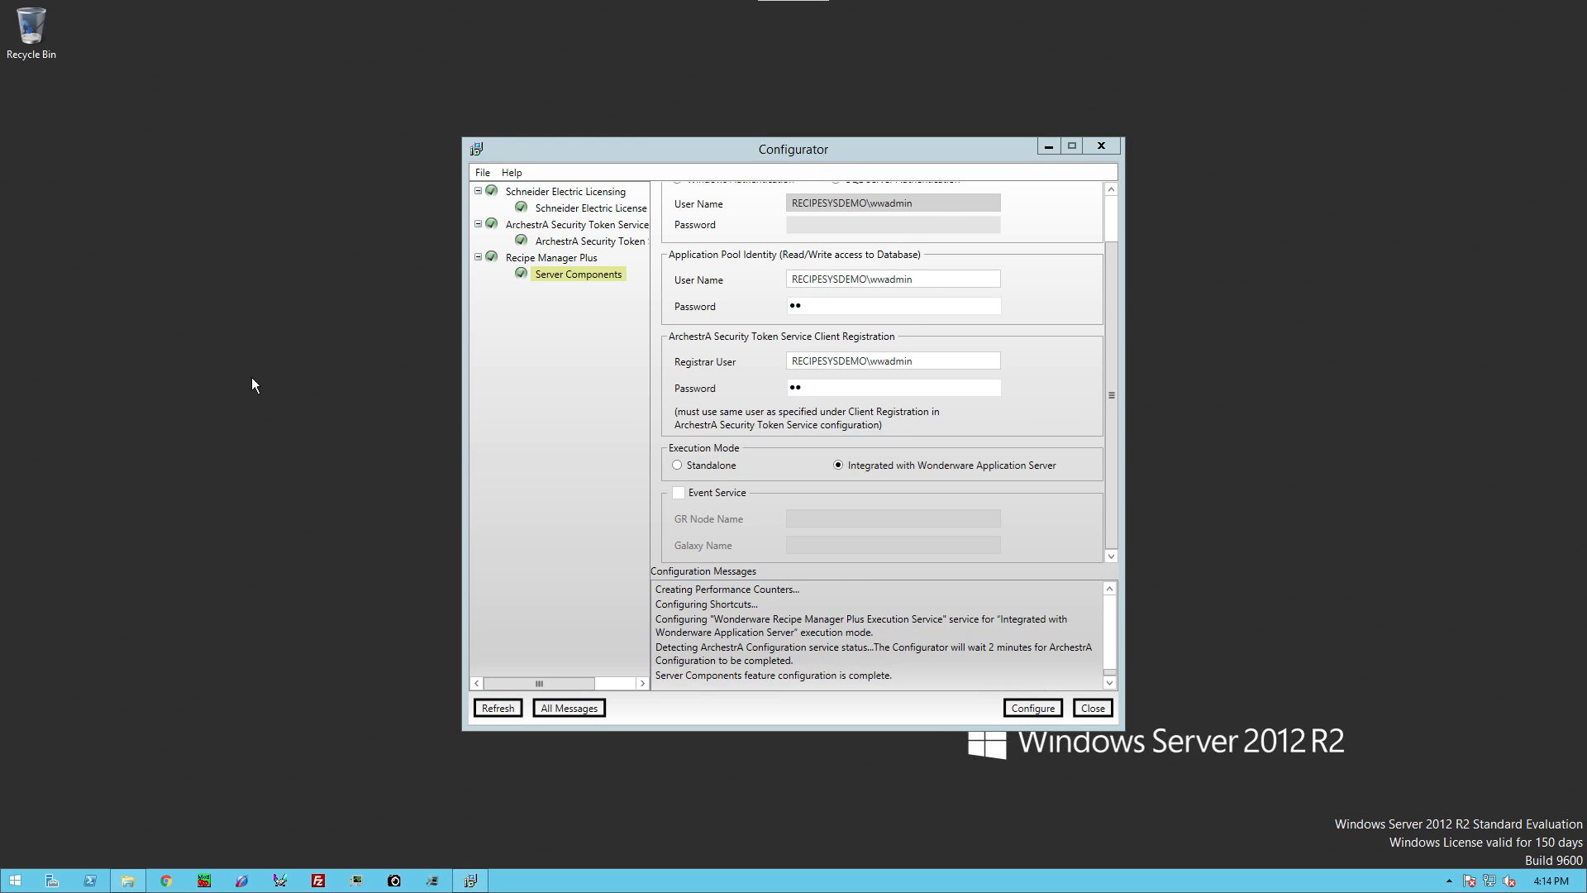
{"action": "left_click", "coordinate": [1091, 710]}
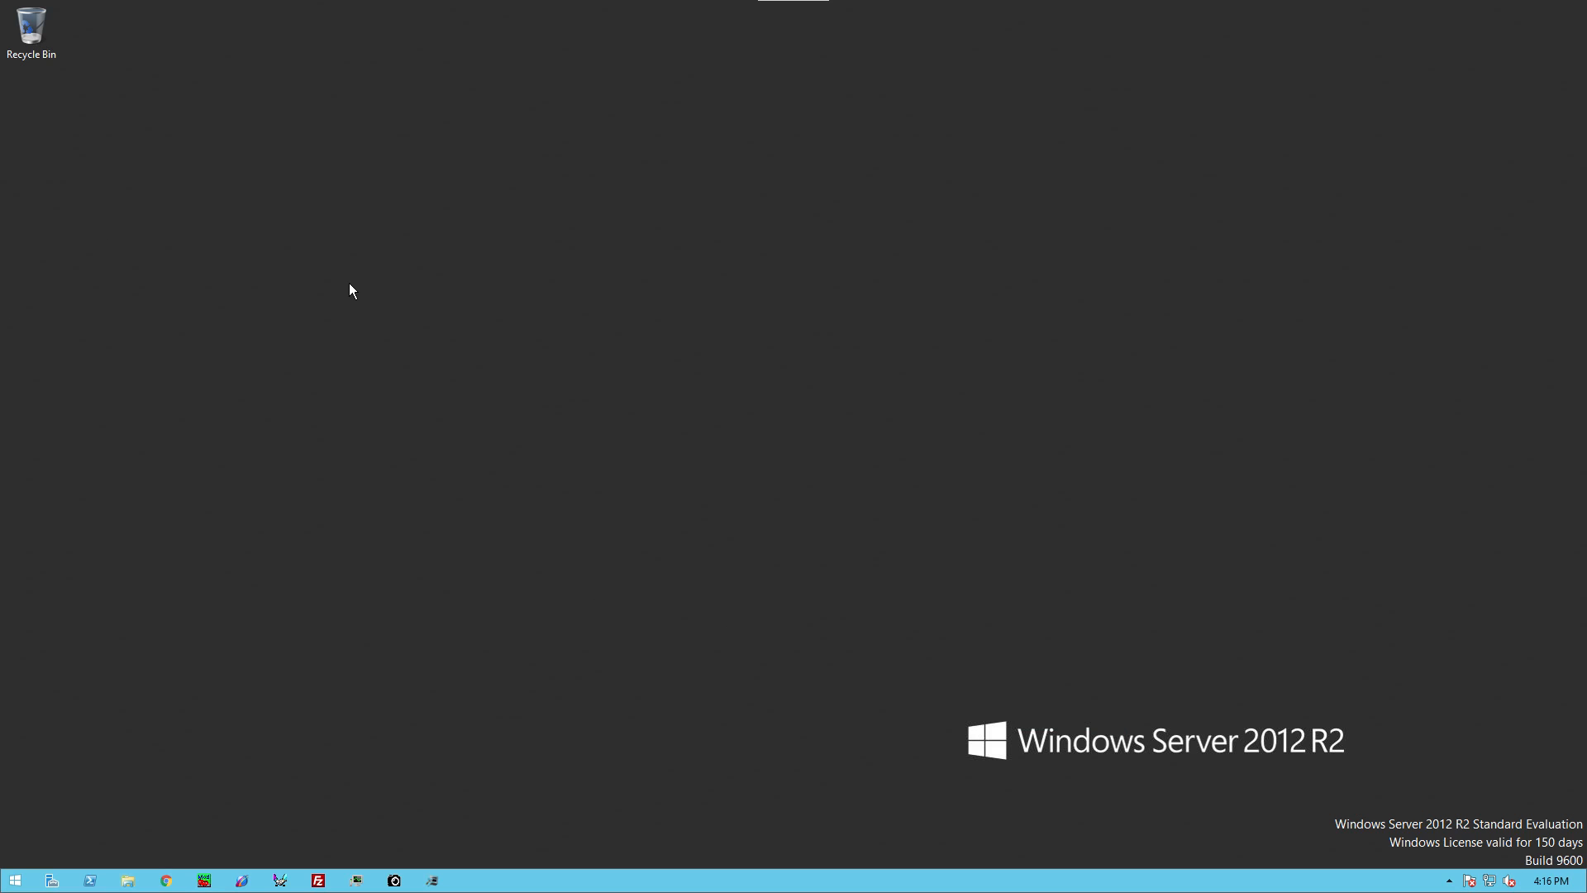
Step: Launch Recipe Manager Plus from Start > All Programs > Wonderware > Recipe Manager Plus
{"action": "left_click", "coordinate": [16, 881]}
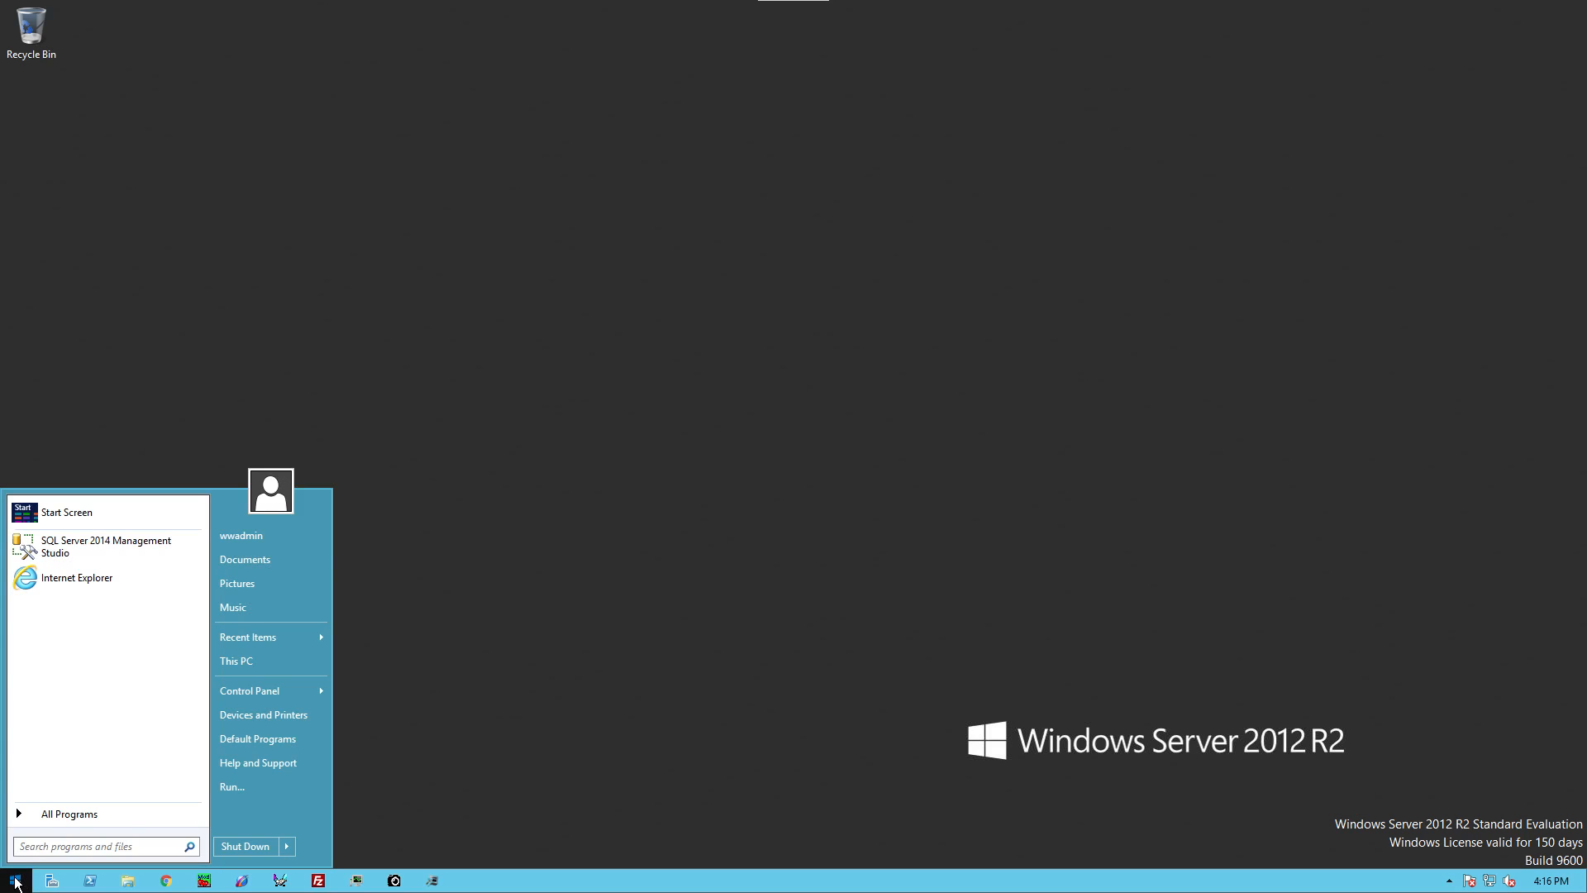
{"action": "left_click", "coordinate": [33, 815]}
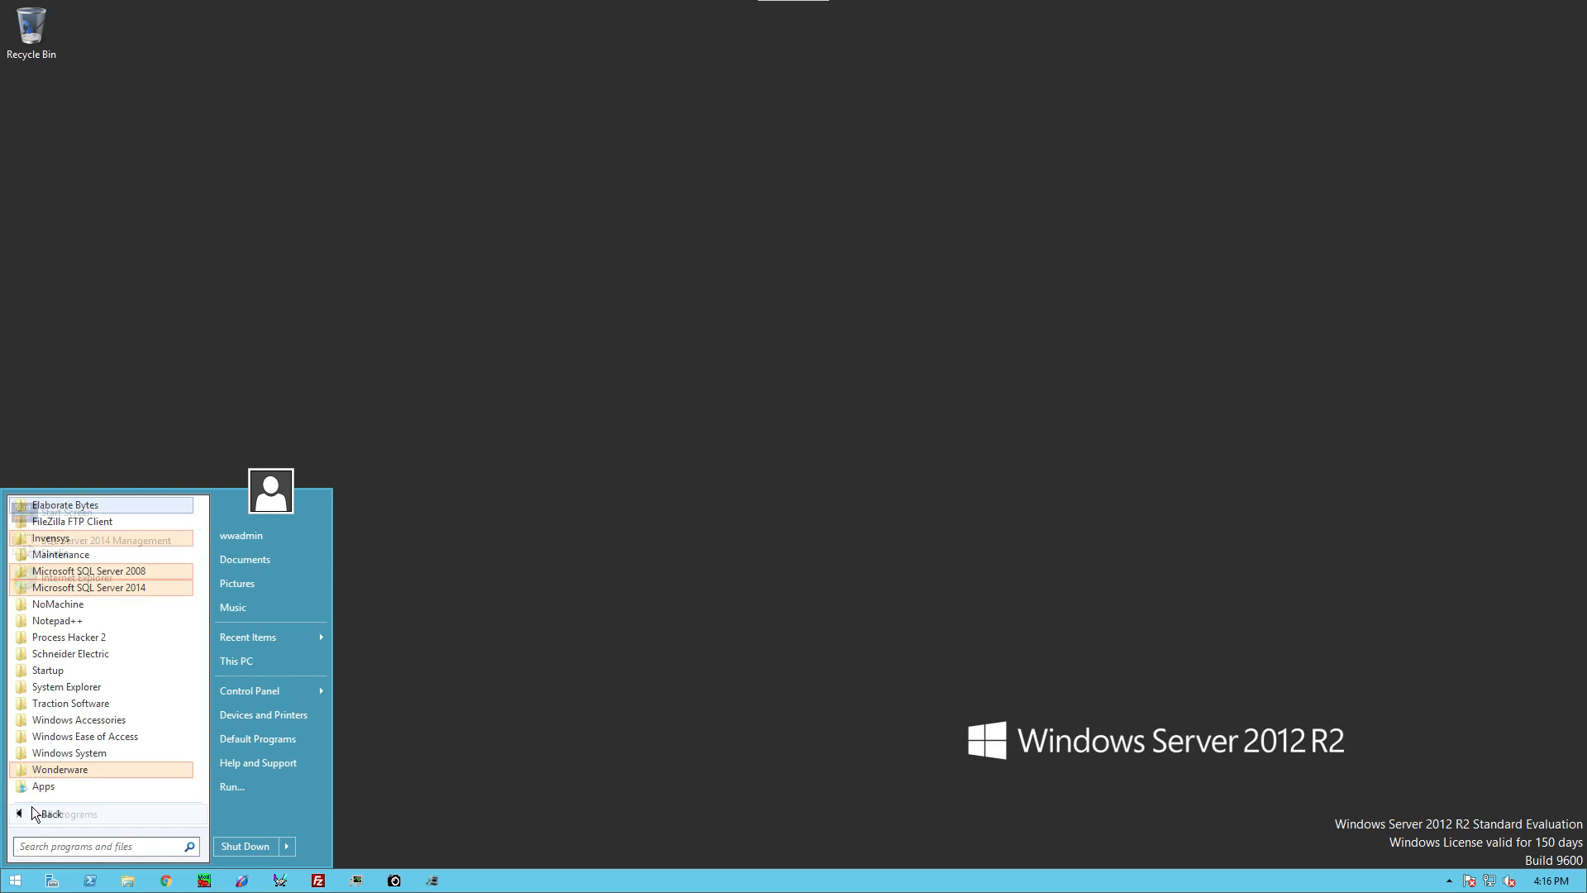
{"action": "left_click", "coordinate": [71, 770]}
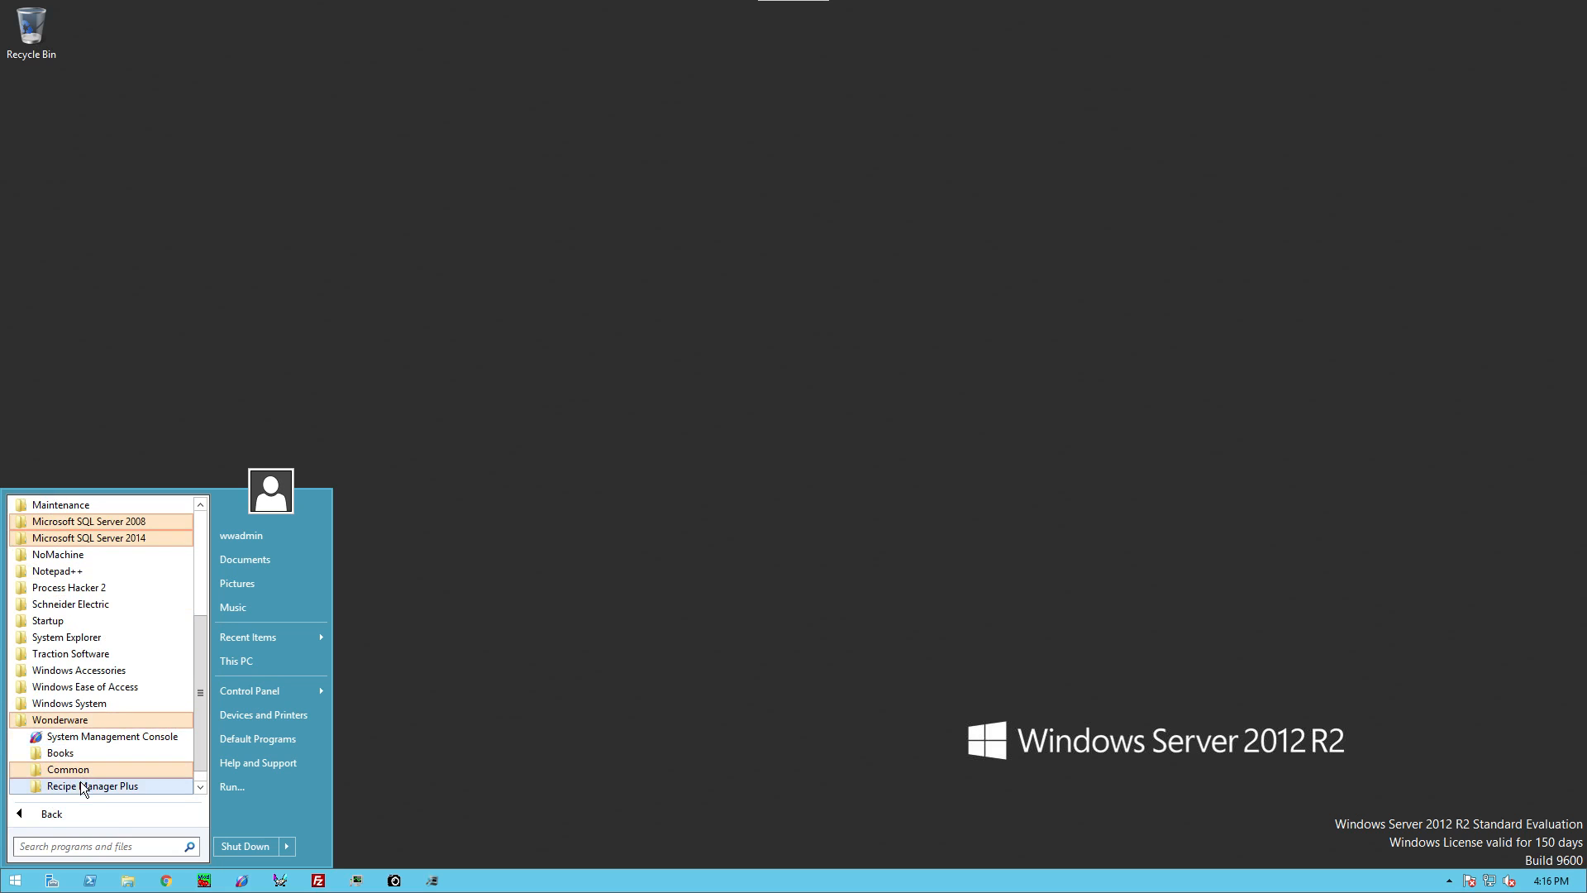
{"action": "left_click", "coordinate": [71, 787]}
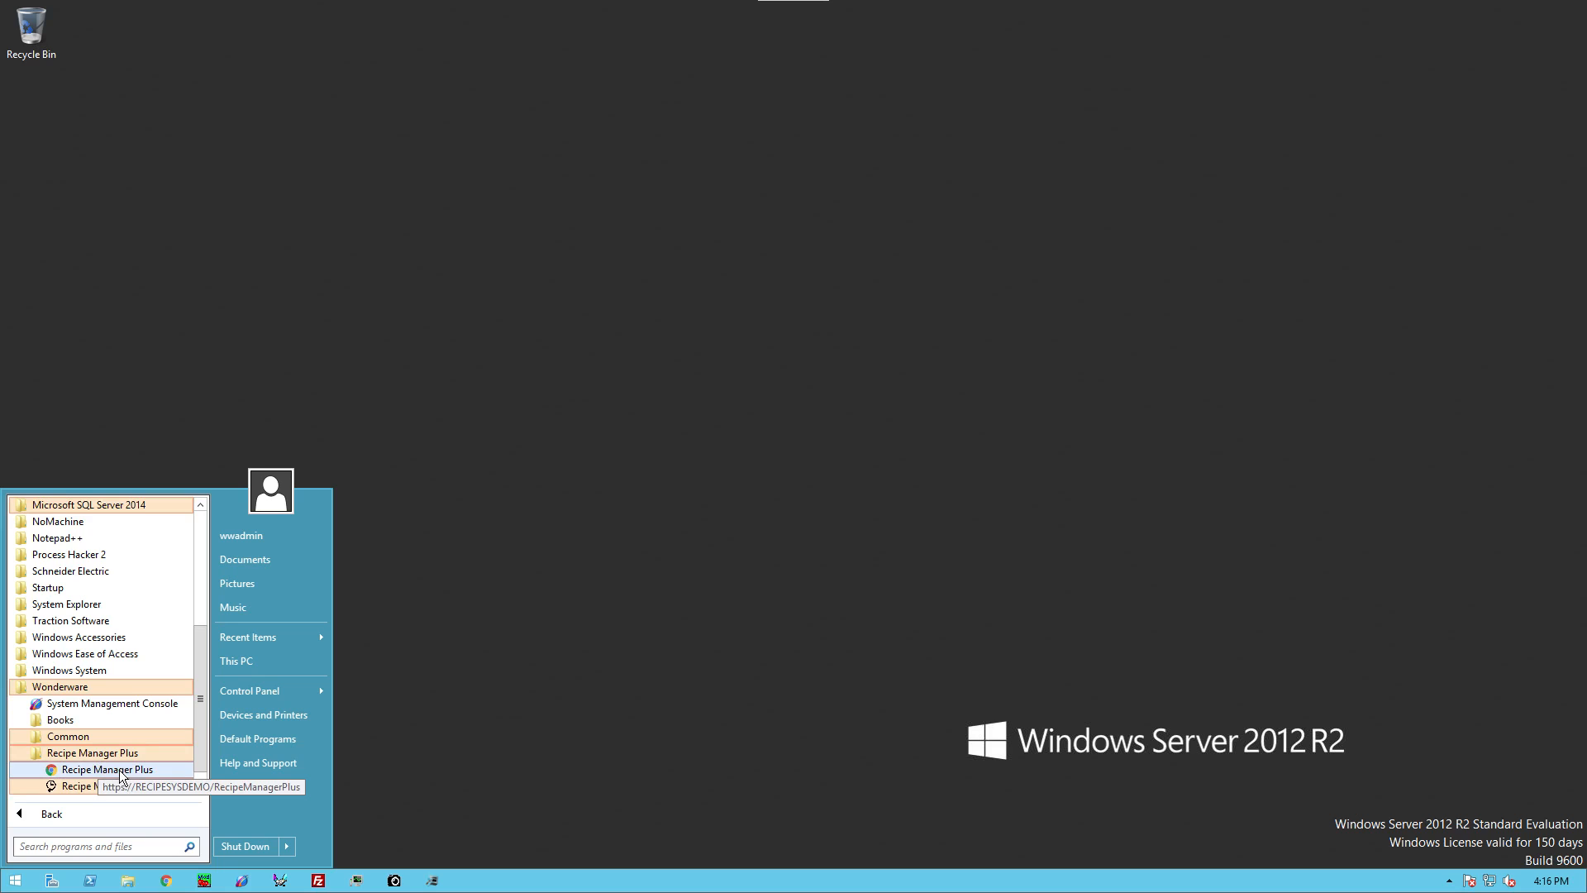
{"action": "left_click", "coordinate": [120, 771]}
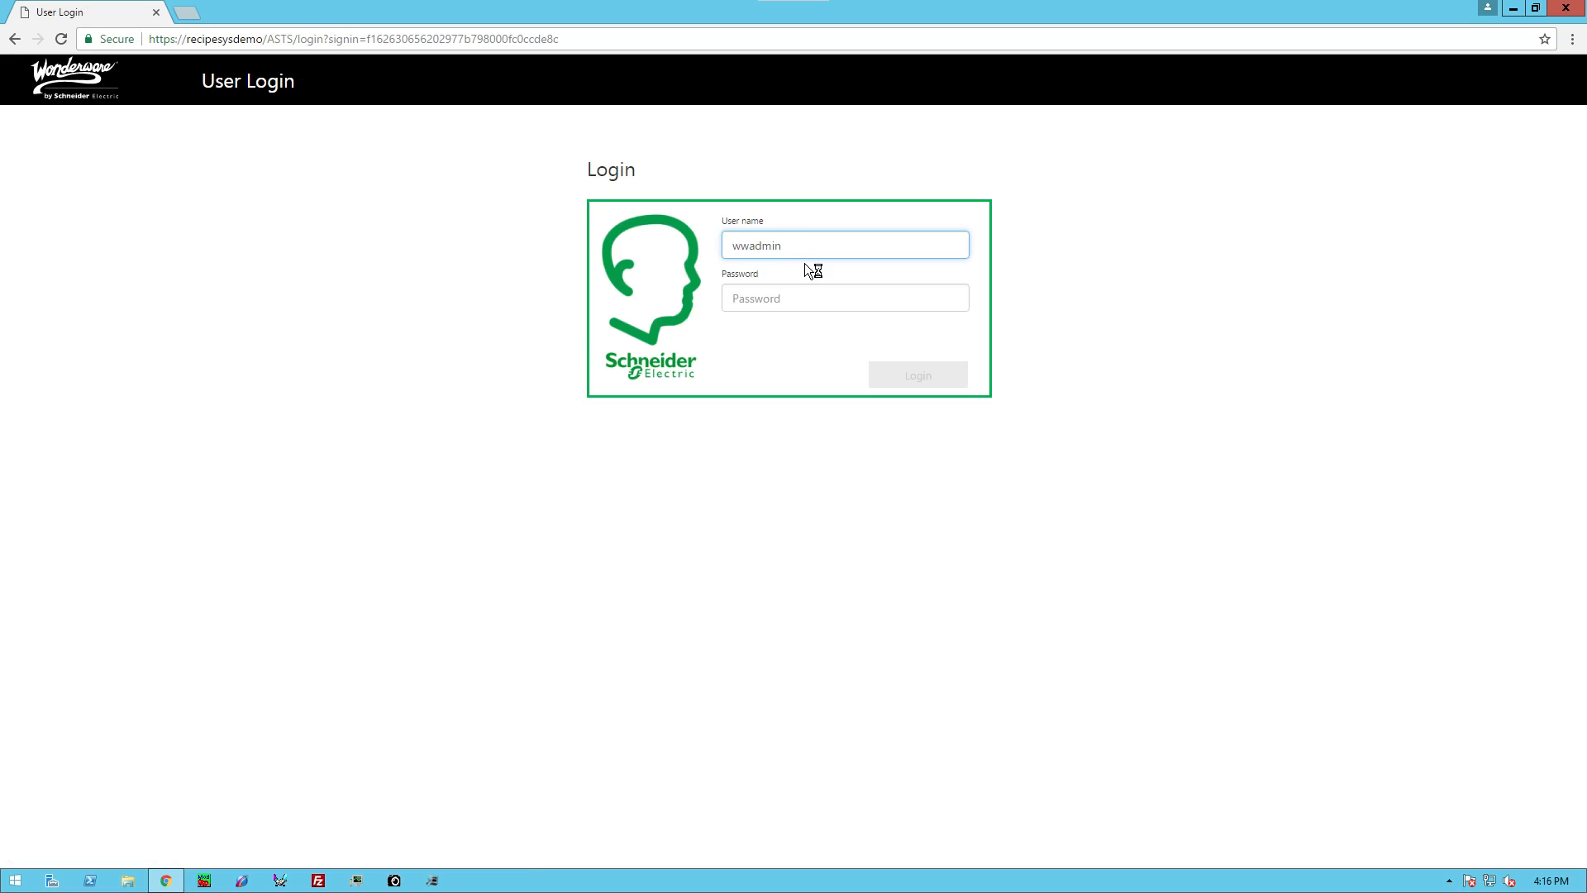
Step: Log in to Recipe Manager Plus with the prefilled user name and the account password
{"action": "left_click_drag", "start_coordinate": [803, 245], "coordinate": [638, 246]}
{"action": "left_click", "coordinate": [775, 299]}
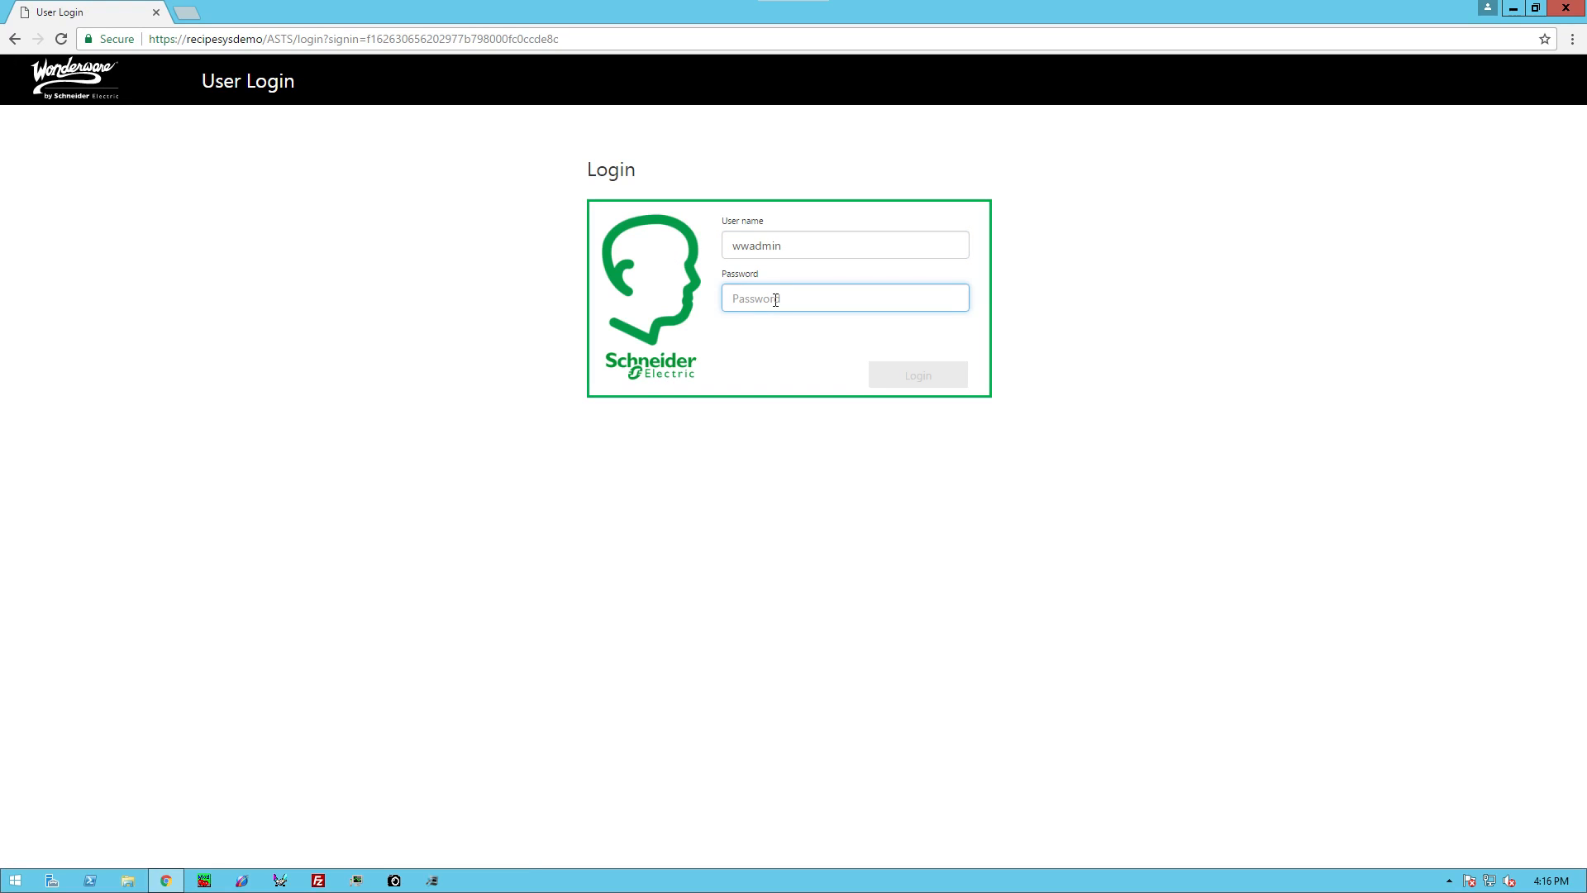
{"action": "type", "text": "••"}
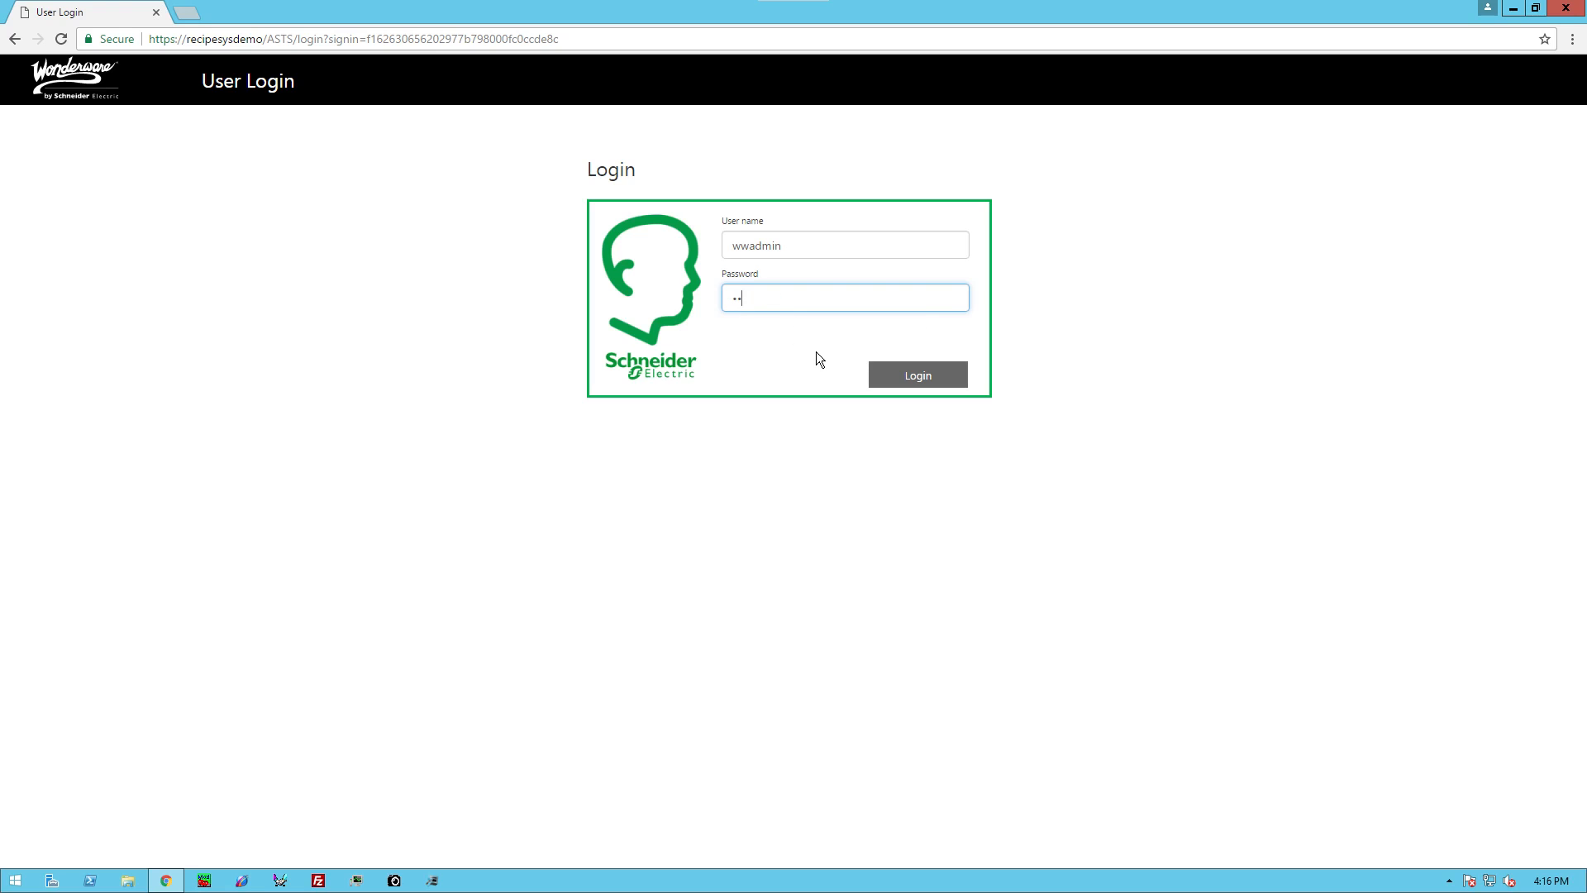
{"action": "double_click", "coordinate": [799, 245]}
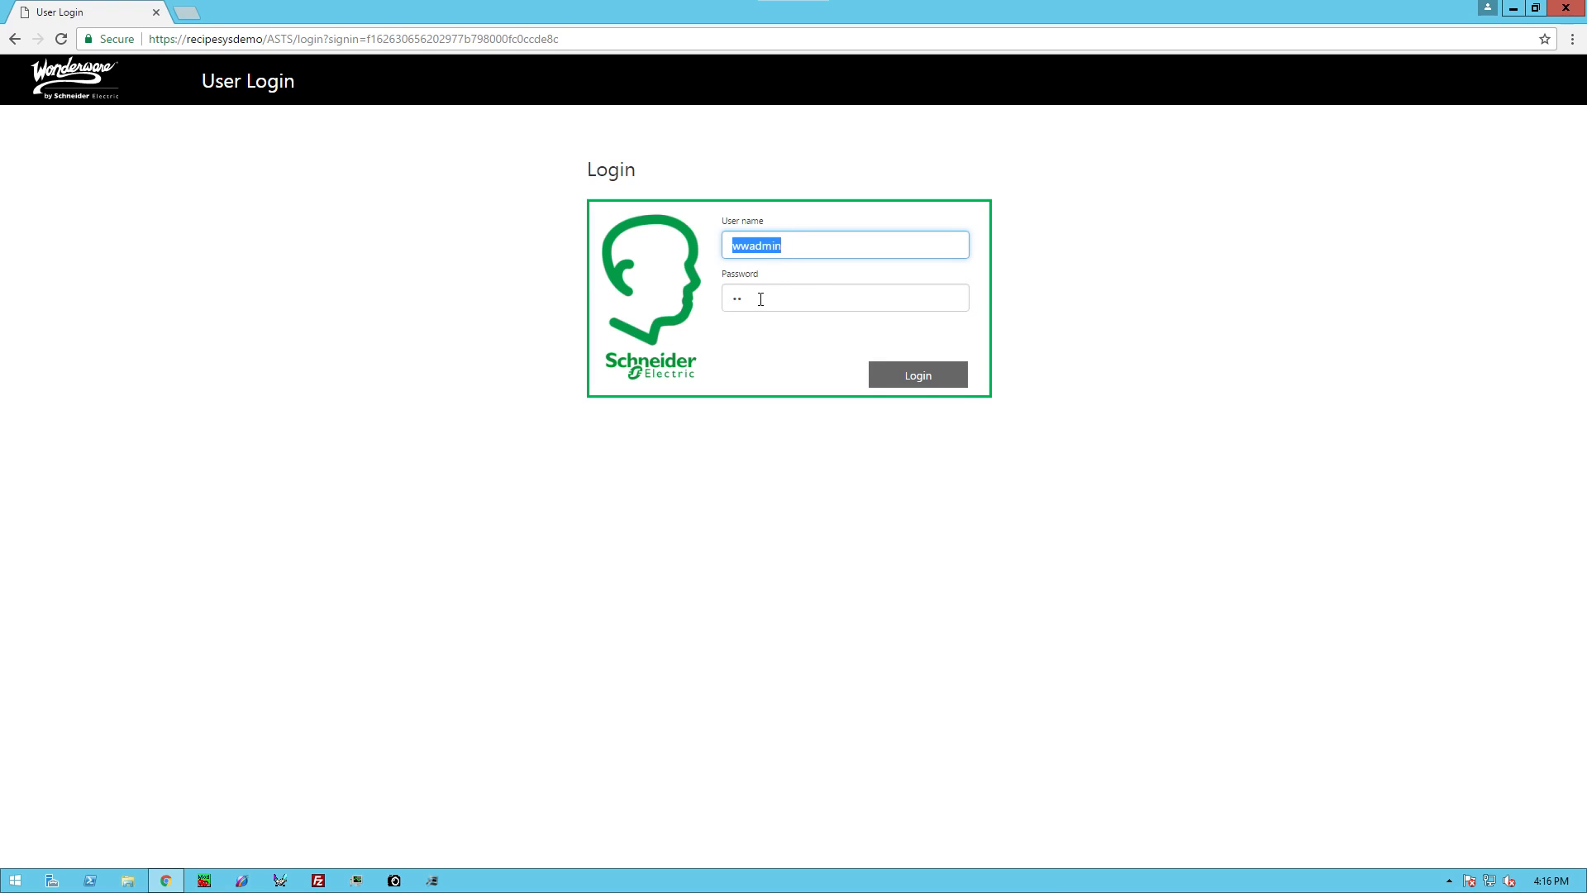
{"action": "left_click", "coordinate": [934, 375]}
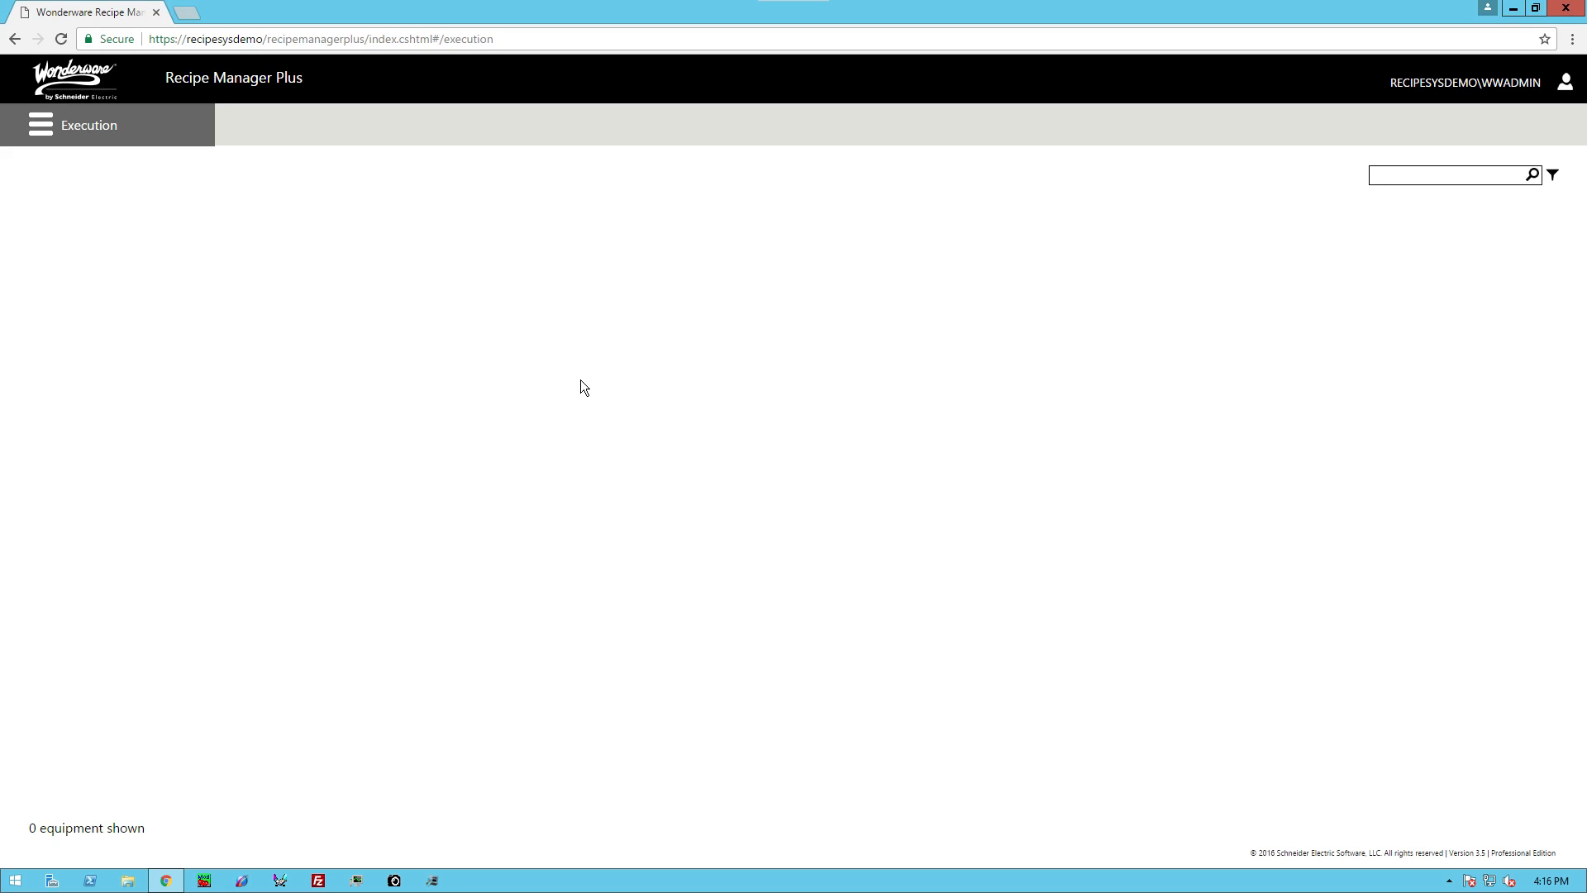
Step: Expand the Configuration section of the navigation menu to show Capabilities, Equipment and Units Of Measure
{"action": "left_click", "coordinate": [45, 132]}
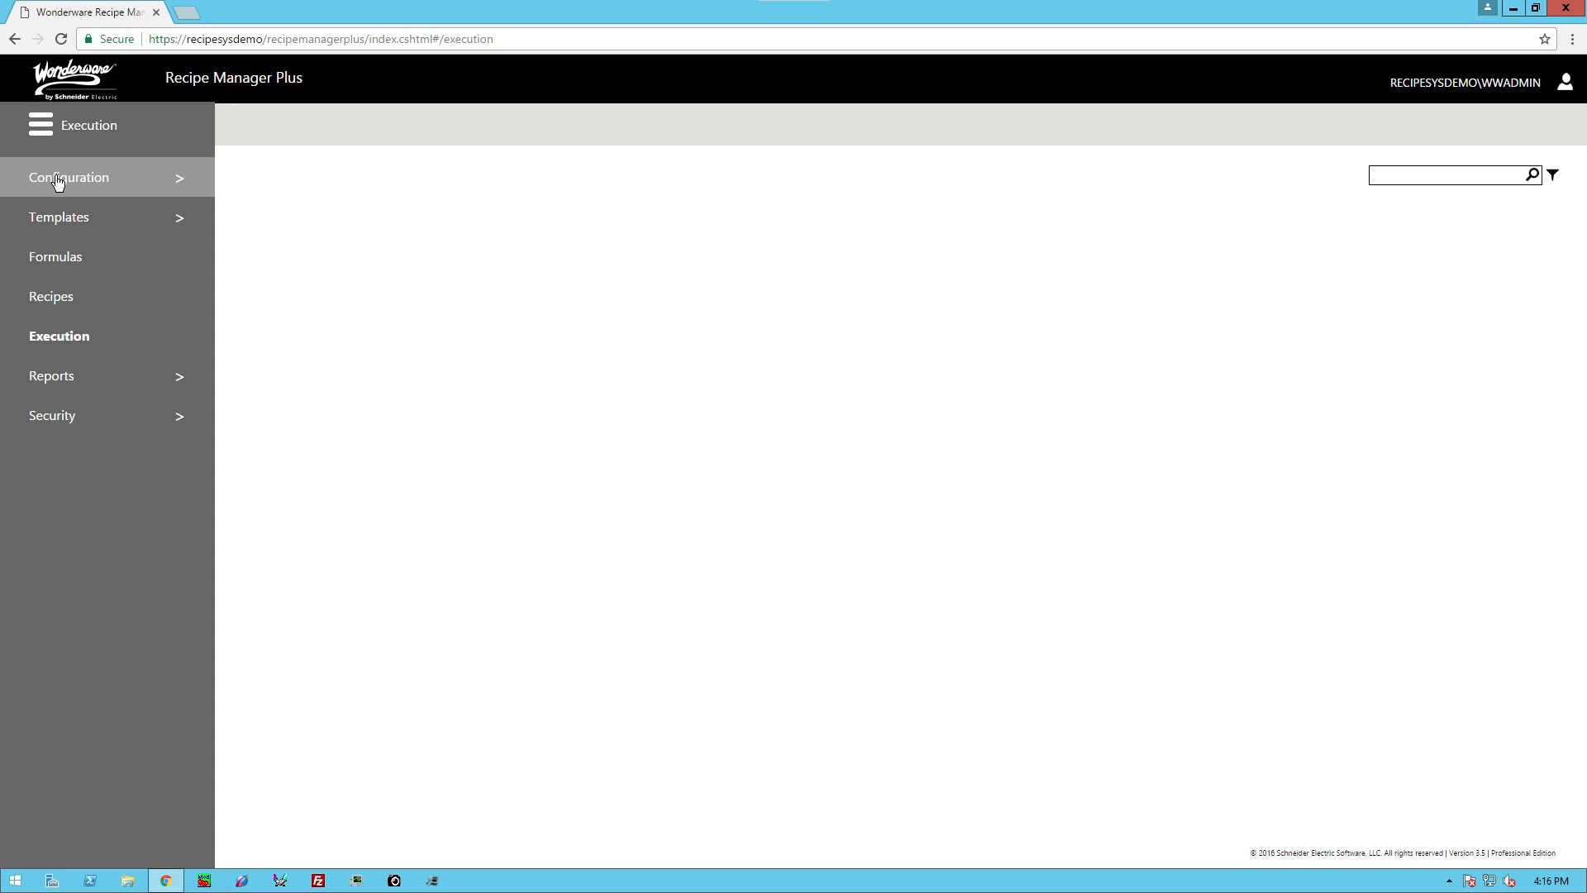
{"action": "left_click", "coordinate": [58, 182]}
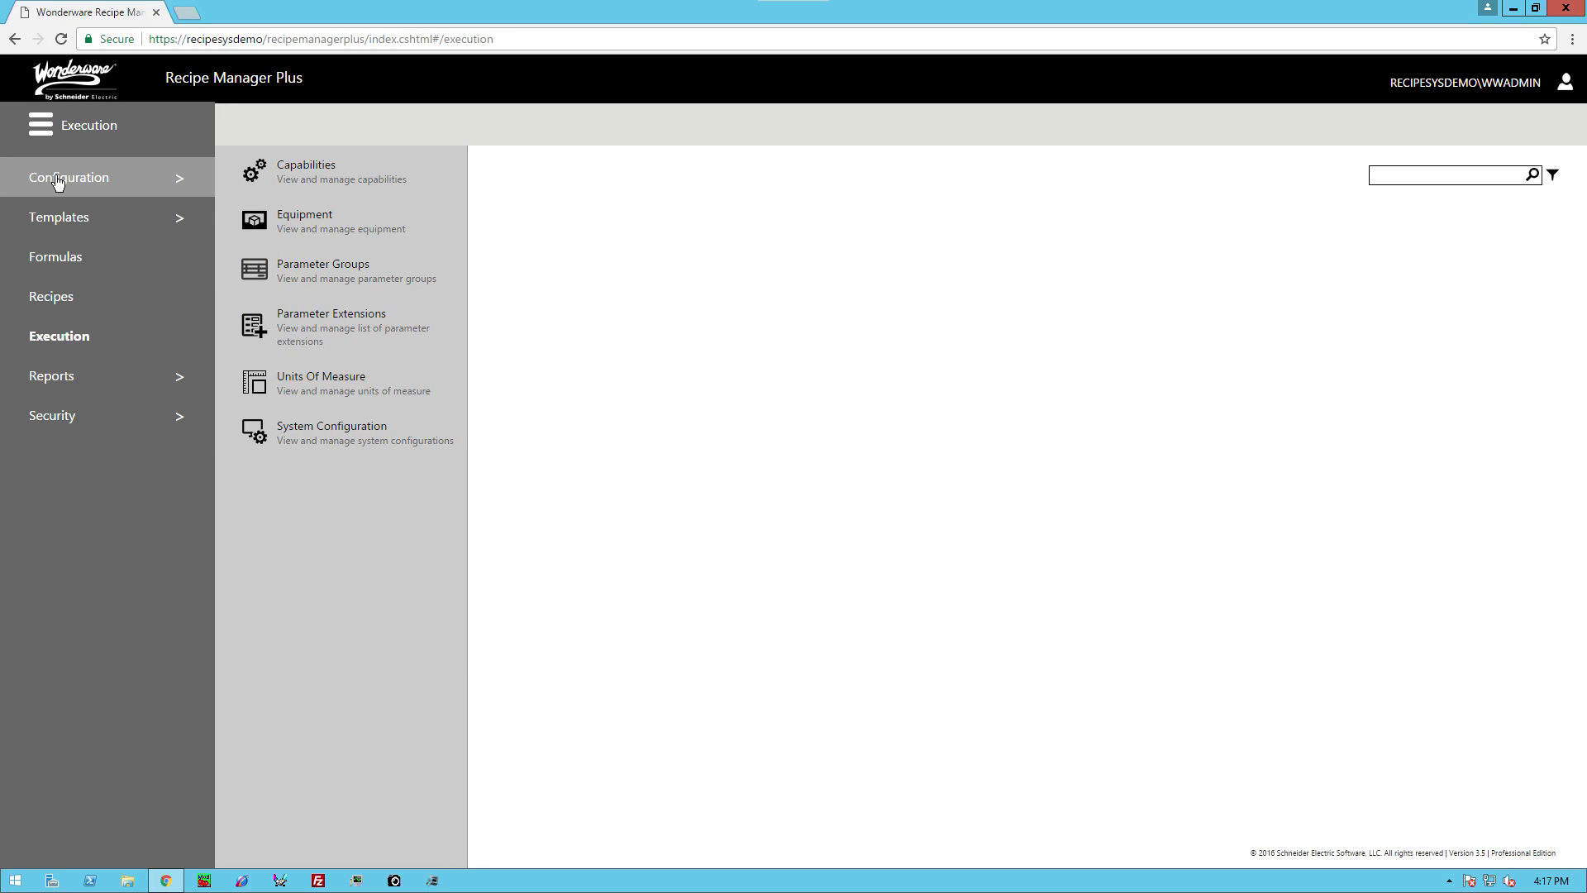